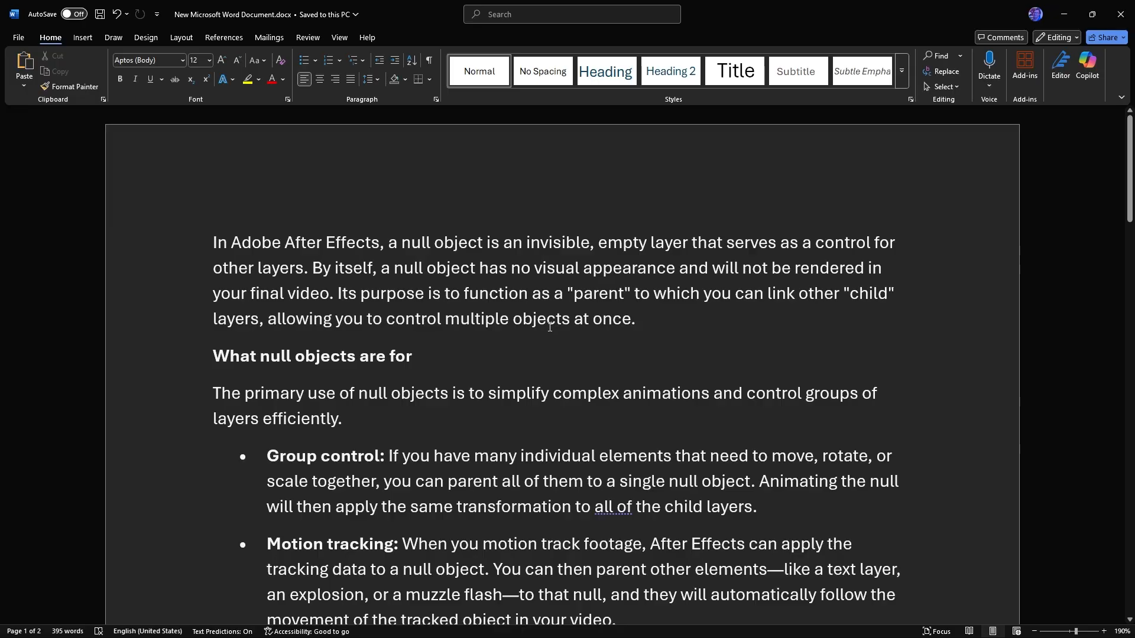
Read through the document's explanation of what null objects are, what they are for, and how to use them.
scroll(547, 313, "down", 1)
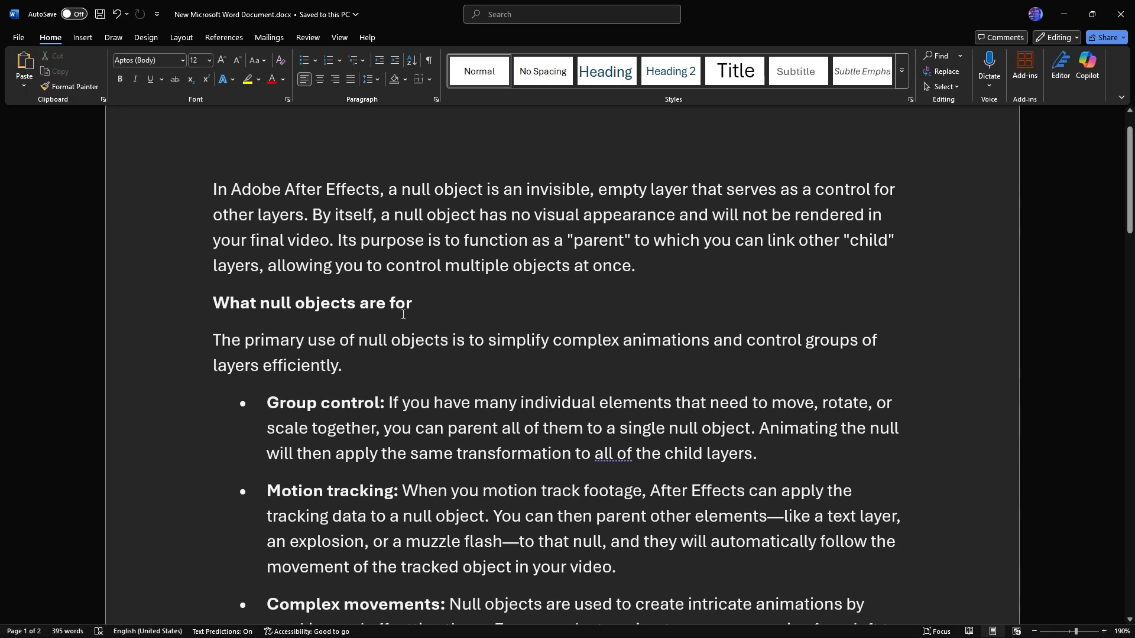
scroll(443, 239, "down", 1)
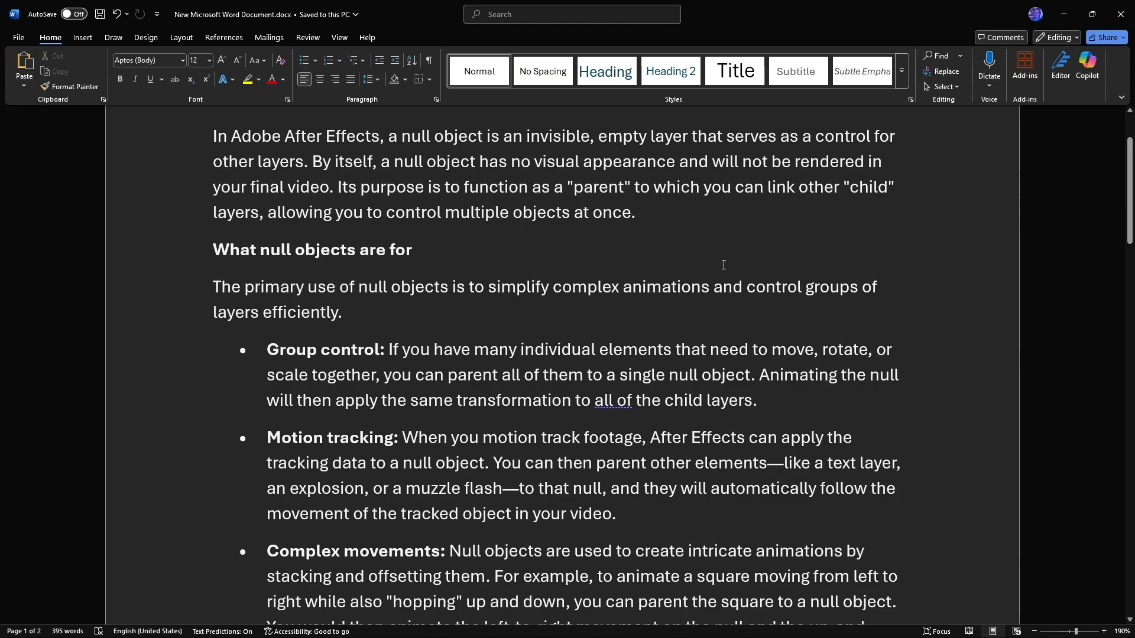
scroll(724, 263, "down", 3)
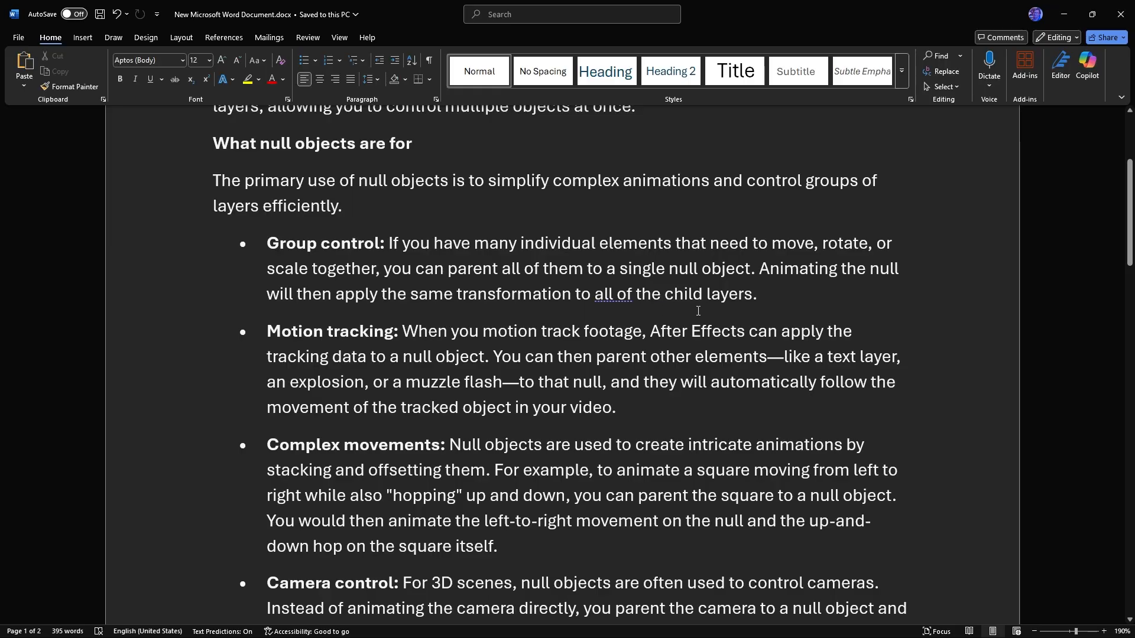
scroll(722, 310, "down", 1)
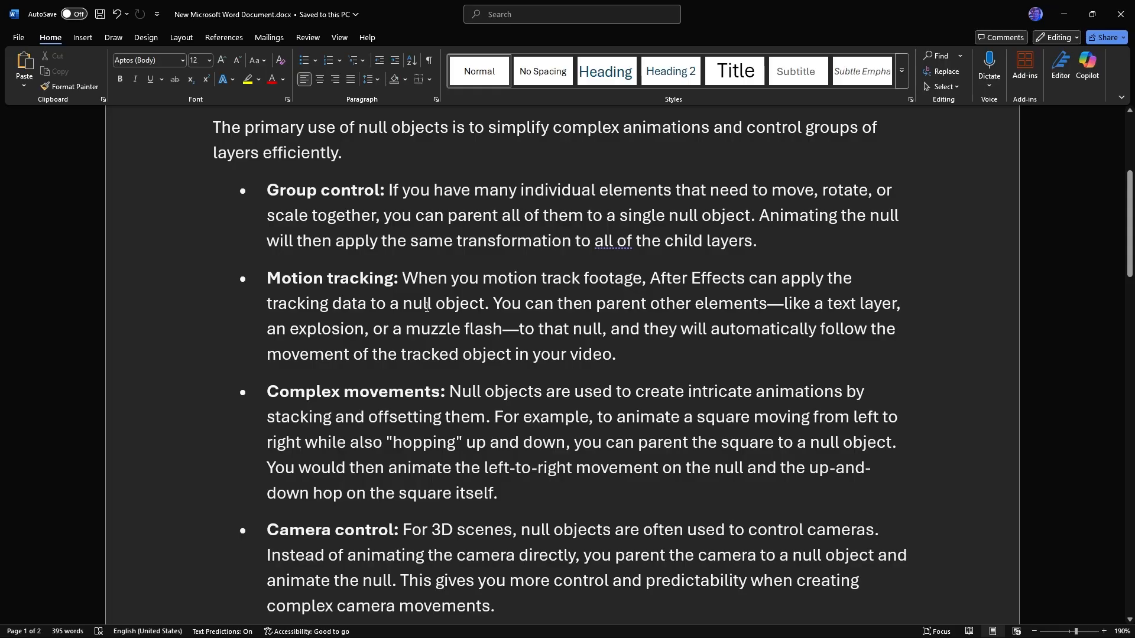
scroll(427, 307, "down", 1)
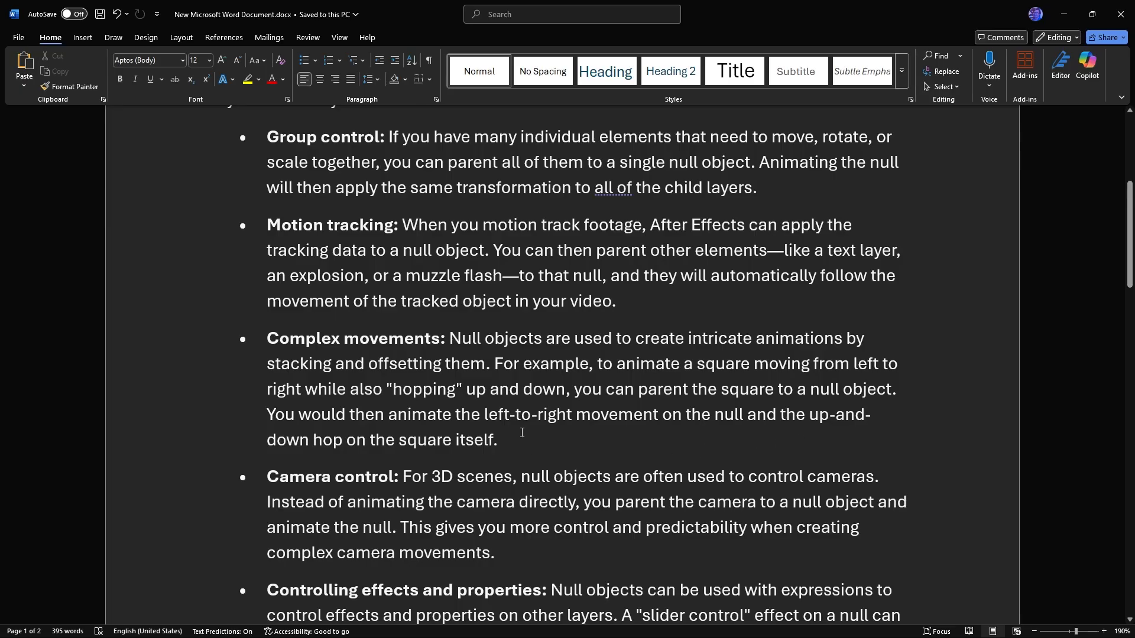
scroll(522, 434, "down", 2)
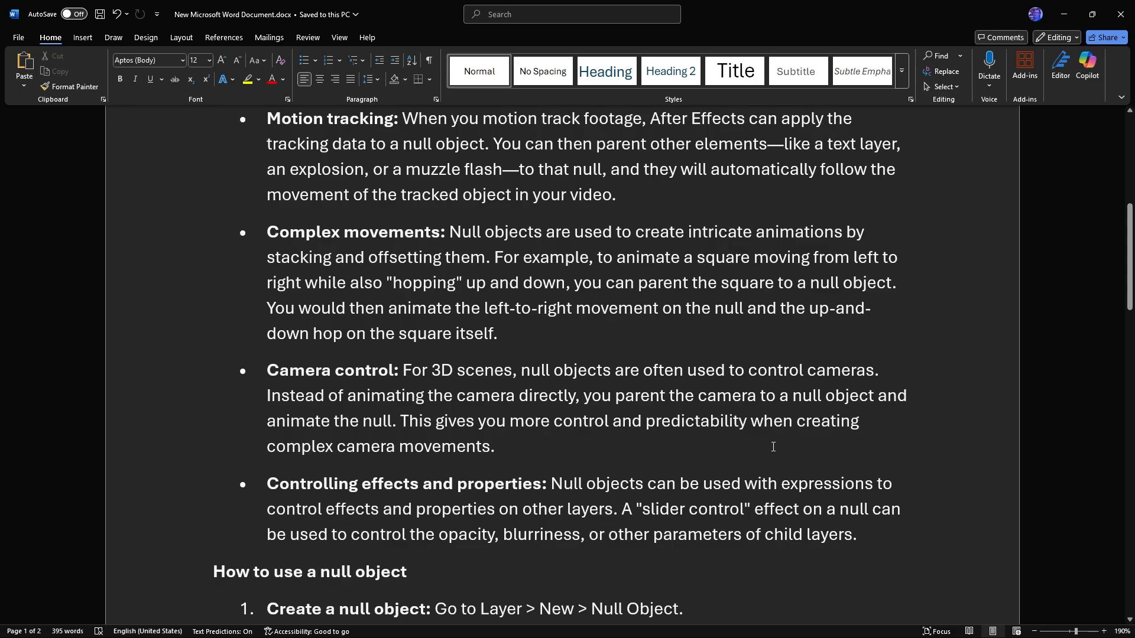
scroll(555, 405, "down", 2)
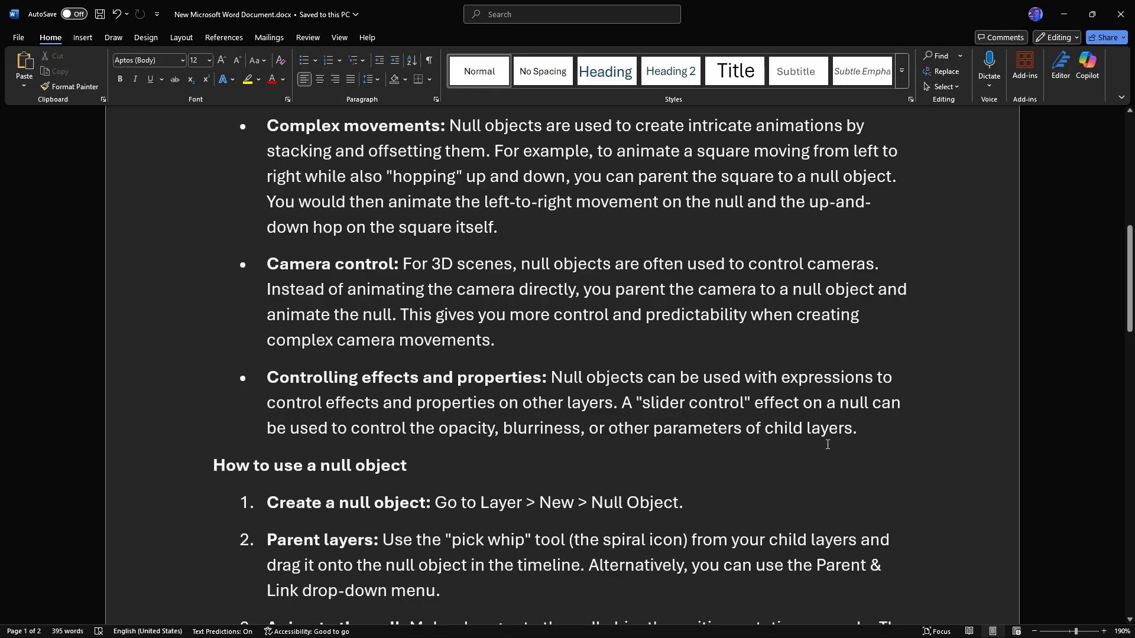
scroll(492, 377, "down", 1)
scroll(492, 377, "down", 1)
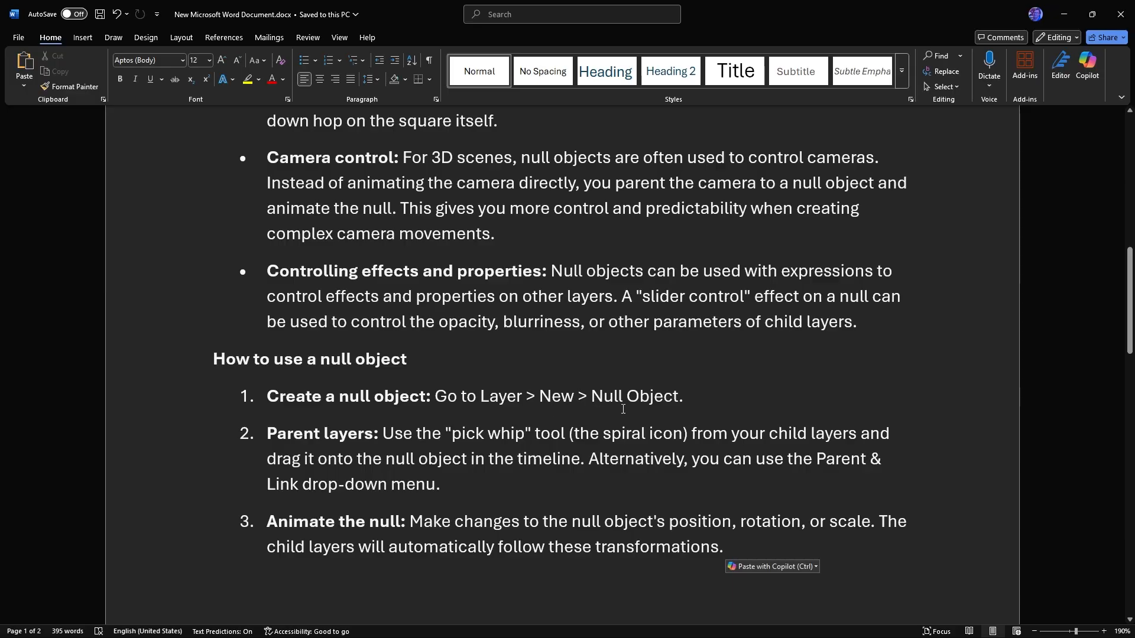
scroll(439, 471, "down", 4)
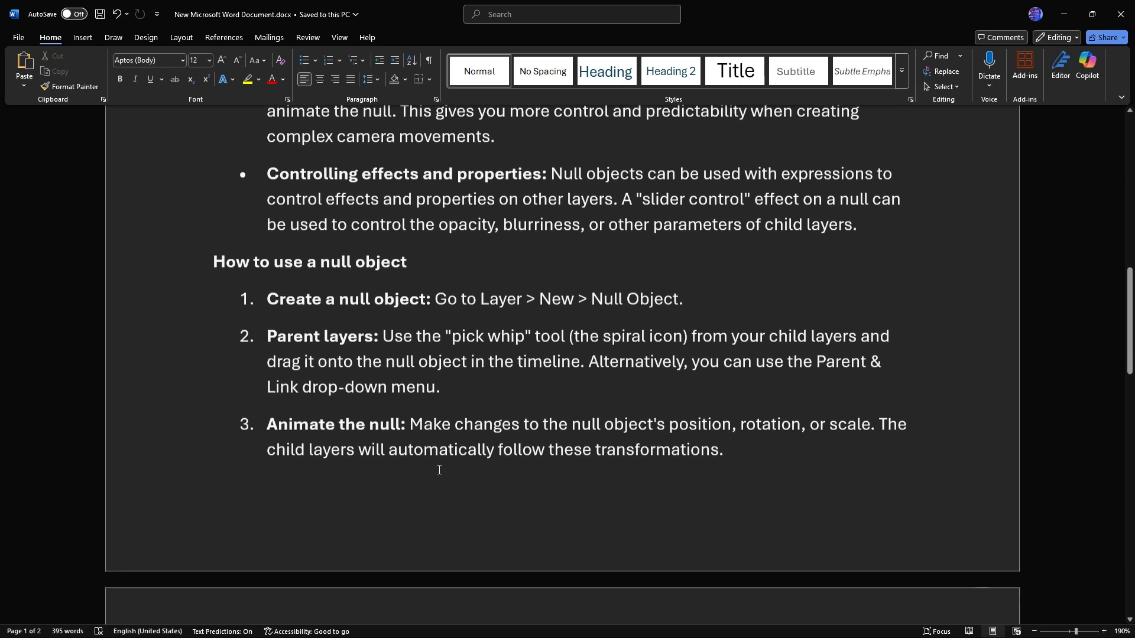
scroll(439, 471, "up", 4)
scroll(439, 471, "up", 5)
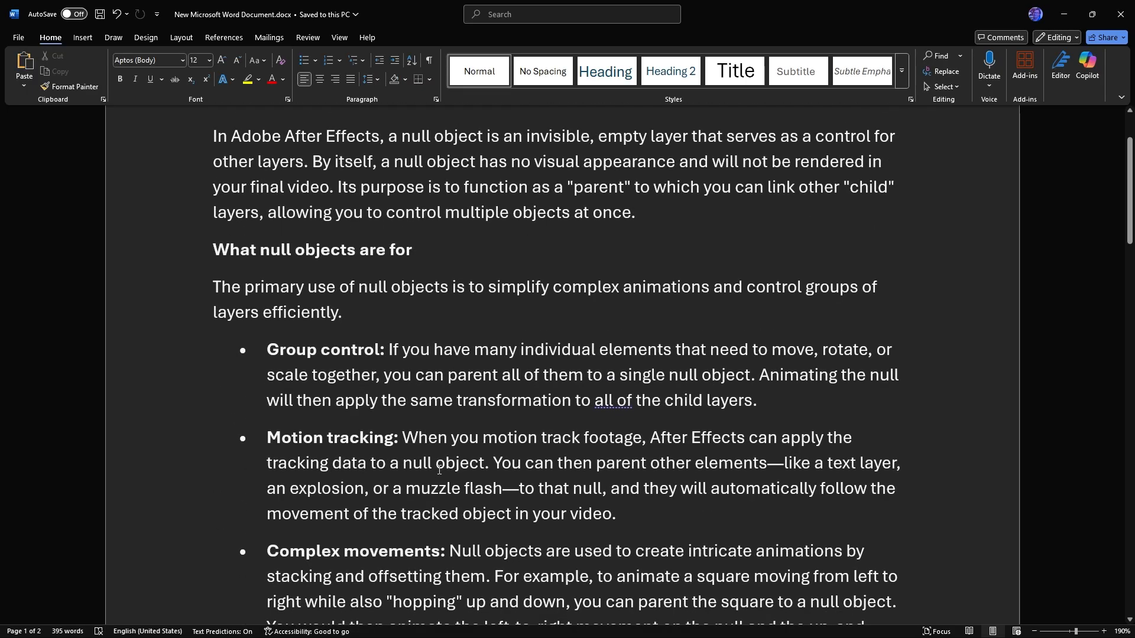
scroll(439, 470, "up", 2)
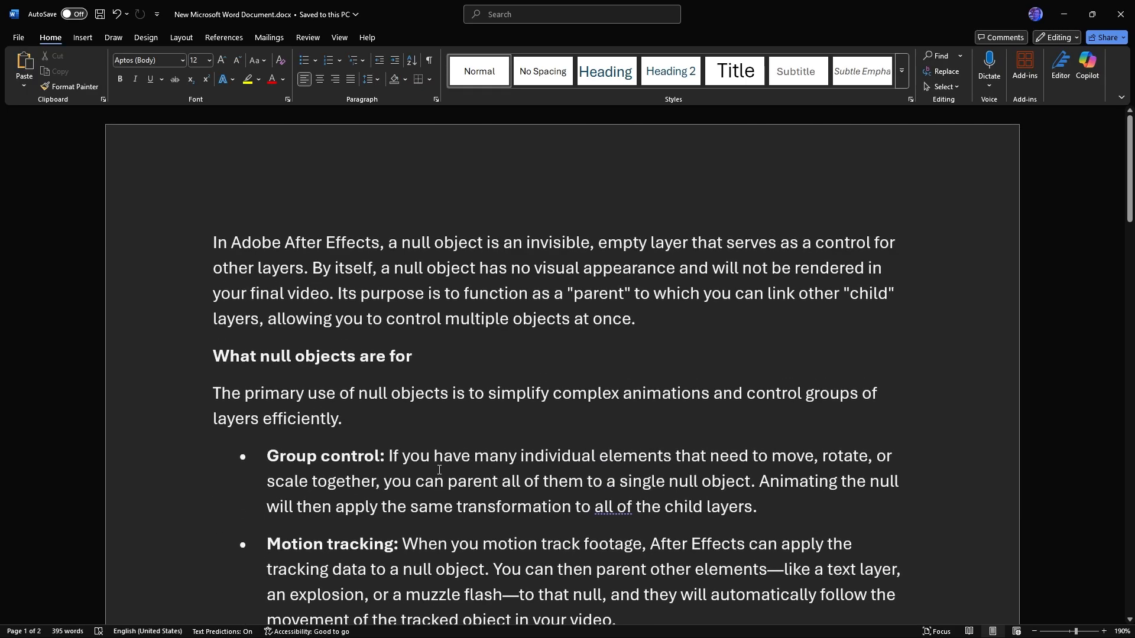
scroll(439, 469, "down", 3)
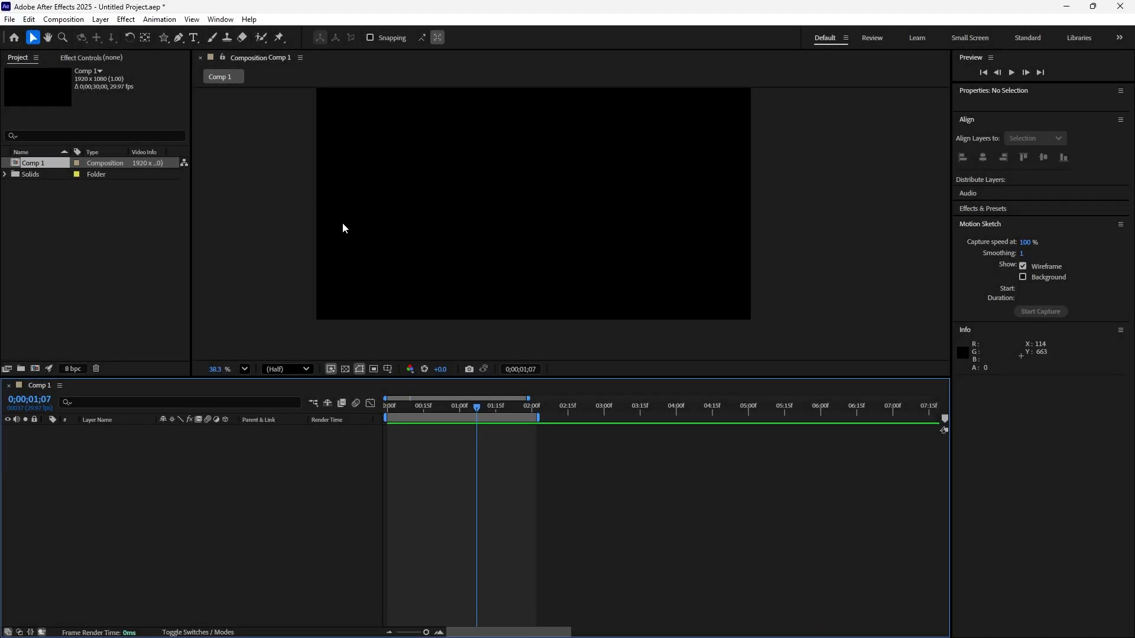
scroll(640, 214, "down", 2)
scroll(508, 124, "up", 2)
scroll(456, 79, "down", 1)
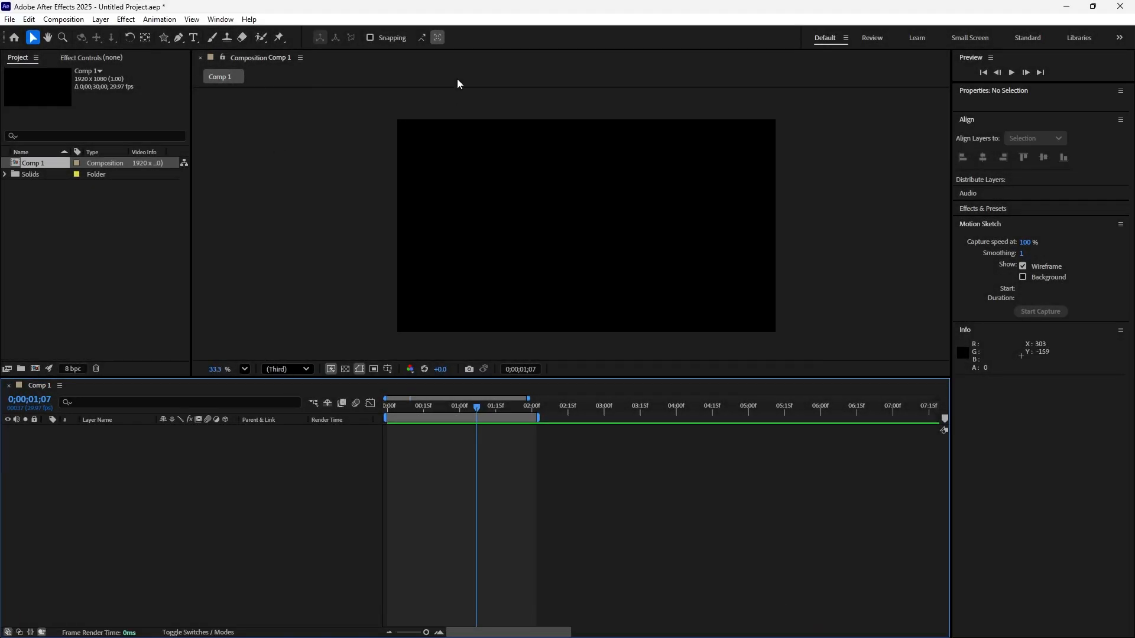
scroll(399, 203, "up", 1)
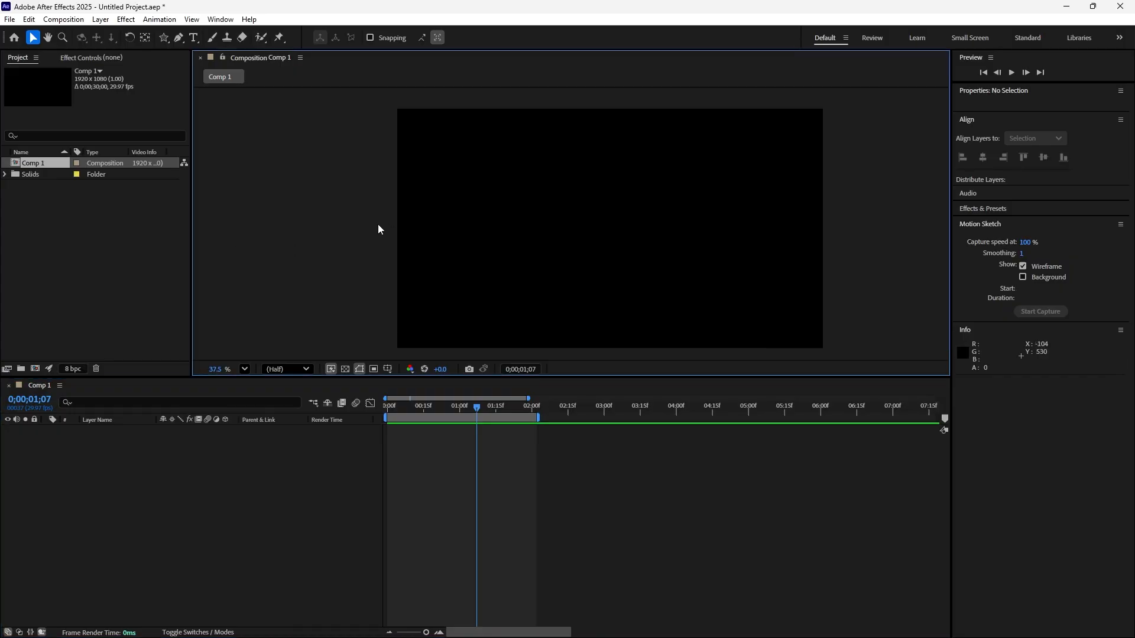
scroll(473, 219, "down", 3)
scroll(509, 177, "up", 2)
scroll(512, 112, "down", 3)
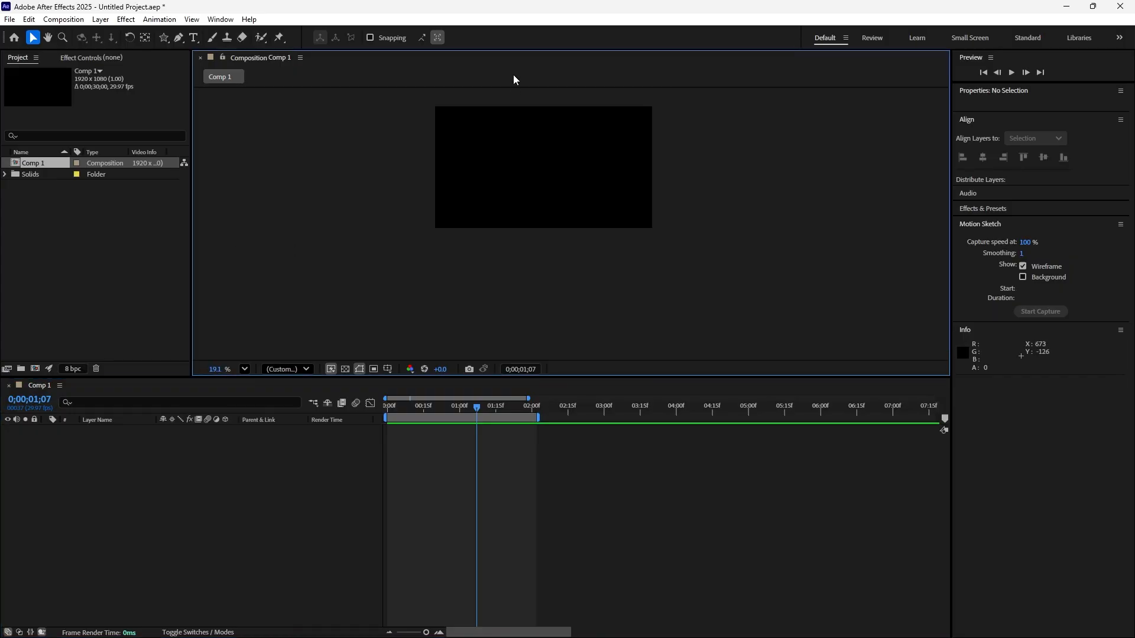
scroll(520, 101, "up", 3)
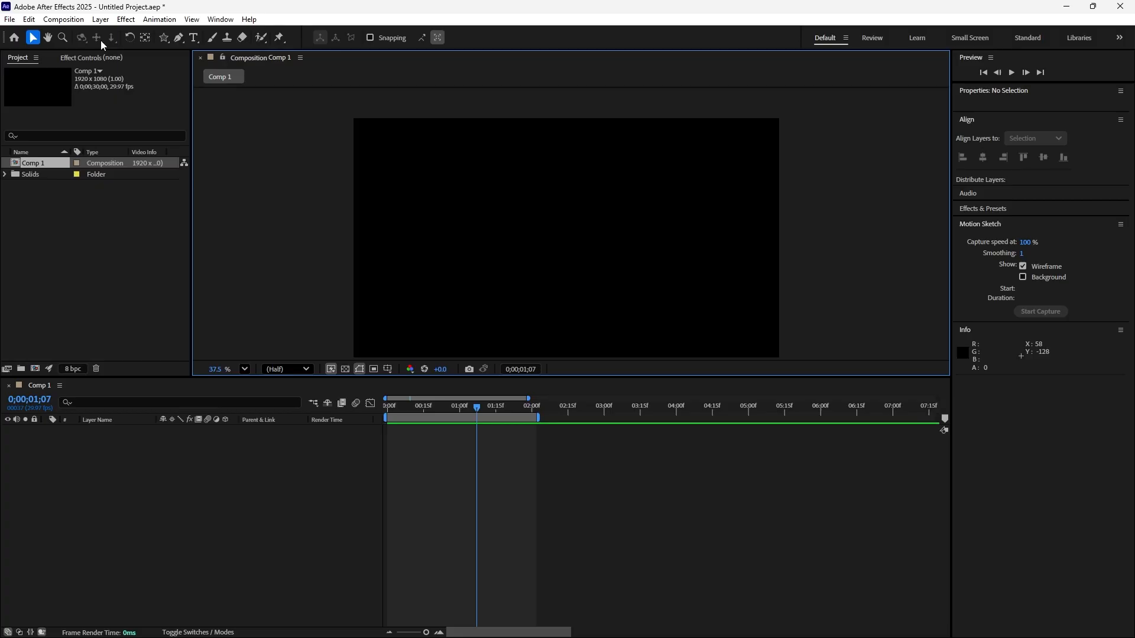
In After Effects, add a full-size star shape layer to Comp 1 and set its number of points to 15.
double_click(163, 38)
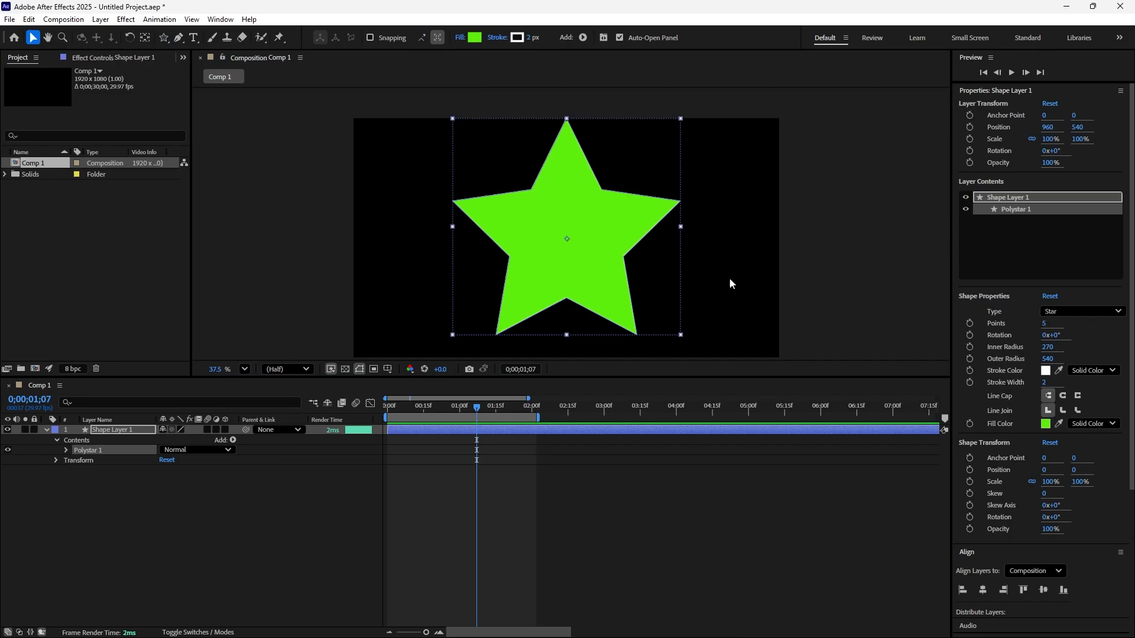
left_click(1045, 325)
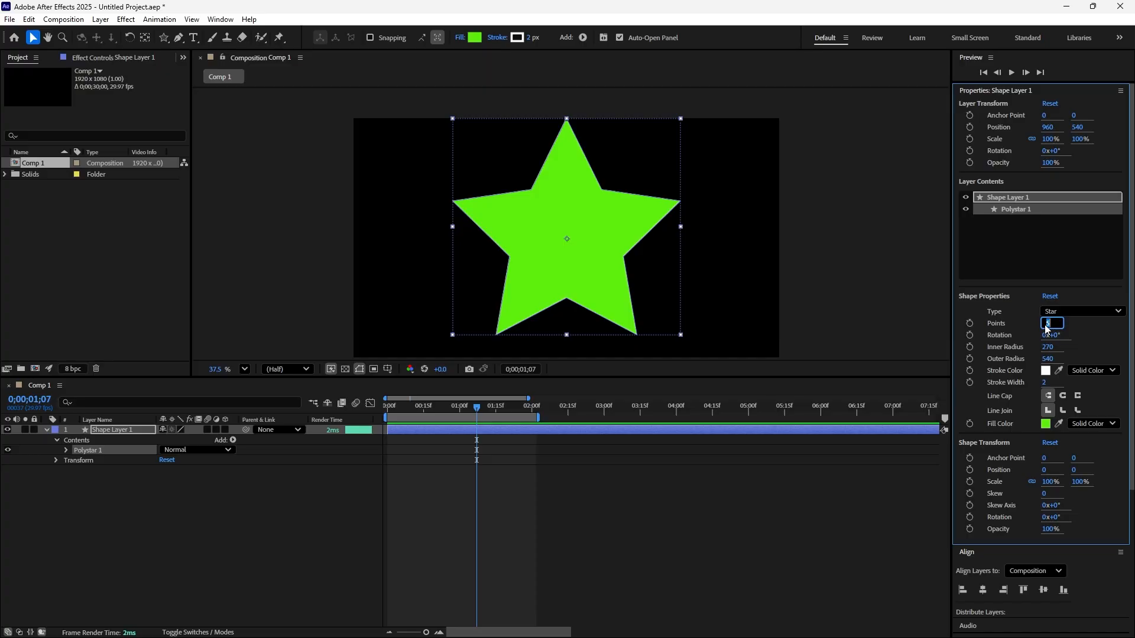
type("1")
key("Return")
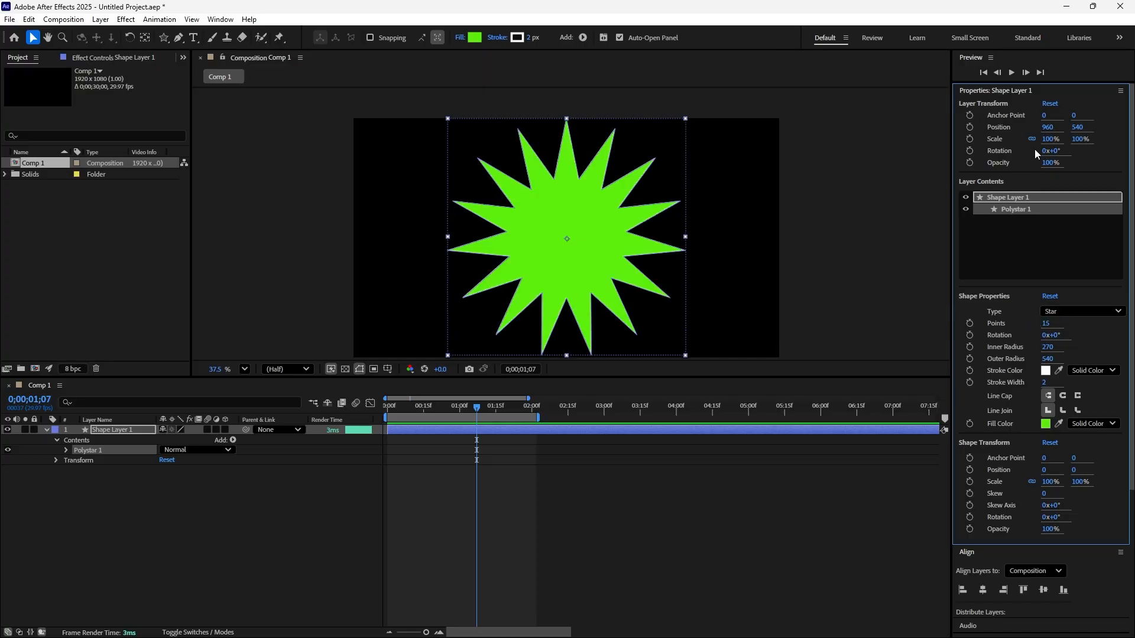
Scale the star layer down to 35% and move it left of the composition's center, to about 560, 543.
left_click_drag(1047, 141, 1015, 144)
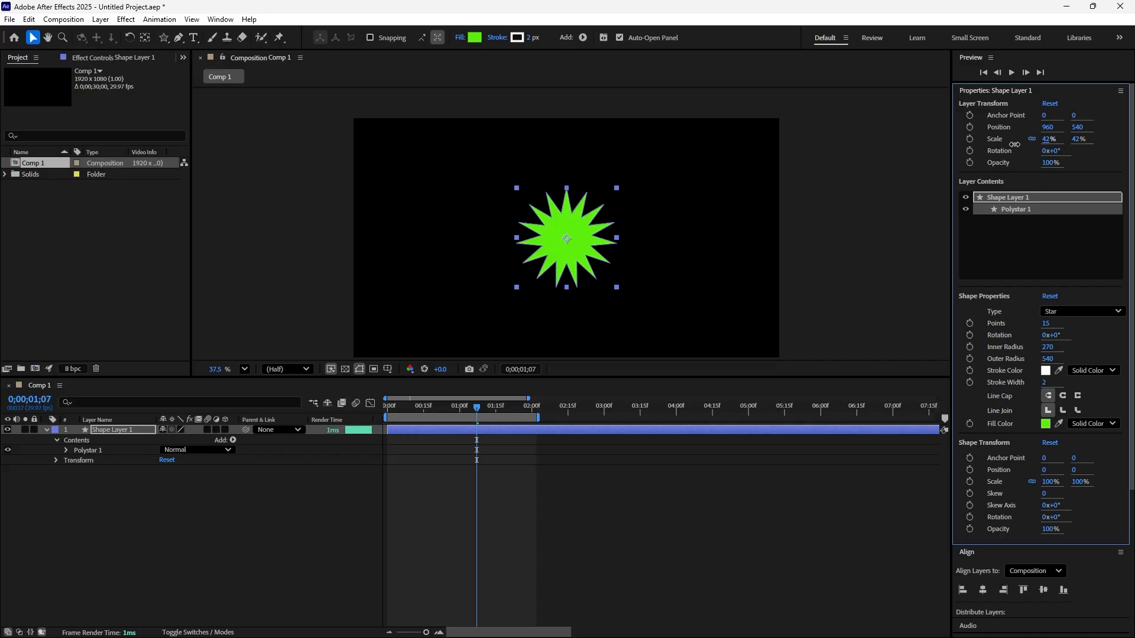
left_click(832, 211)
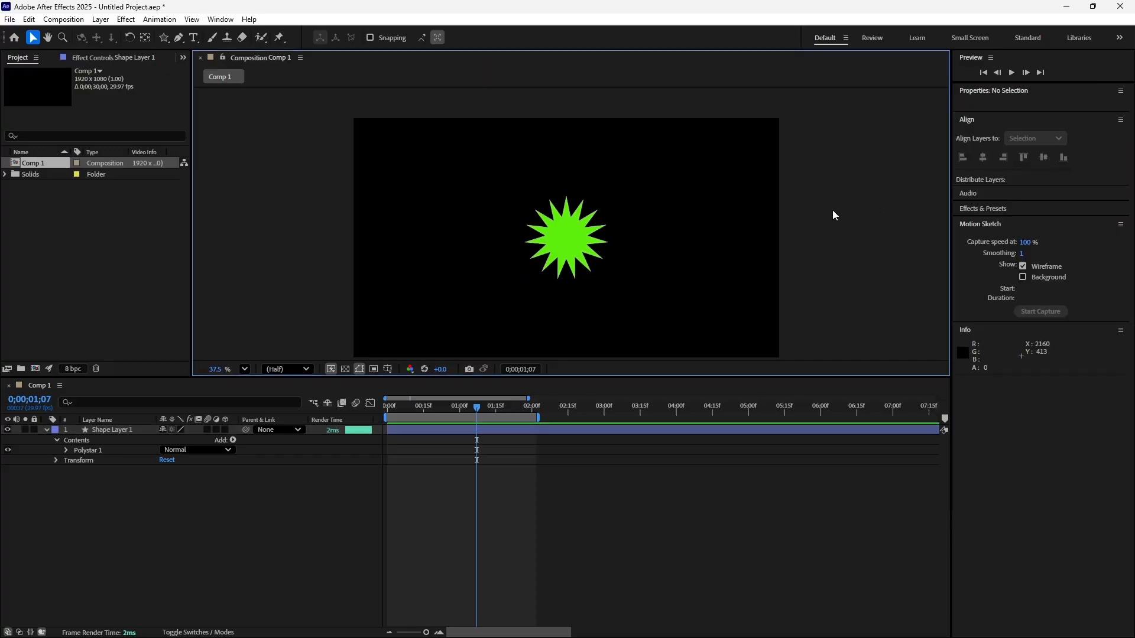
left_click_drag(605, 242, 515, 242)
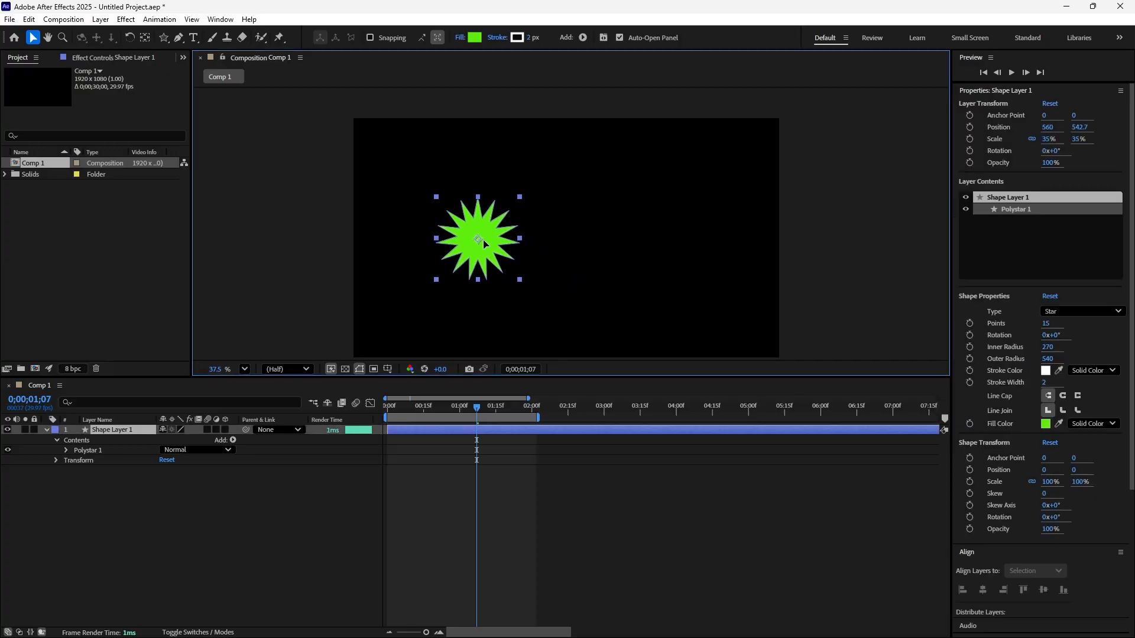
left_click(604, 225)
left_click(485, 248)
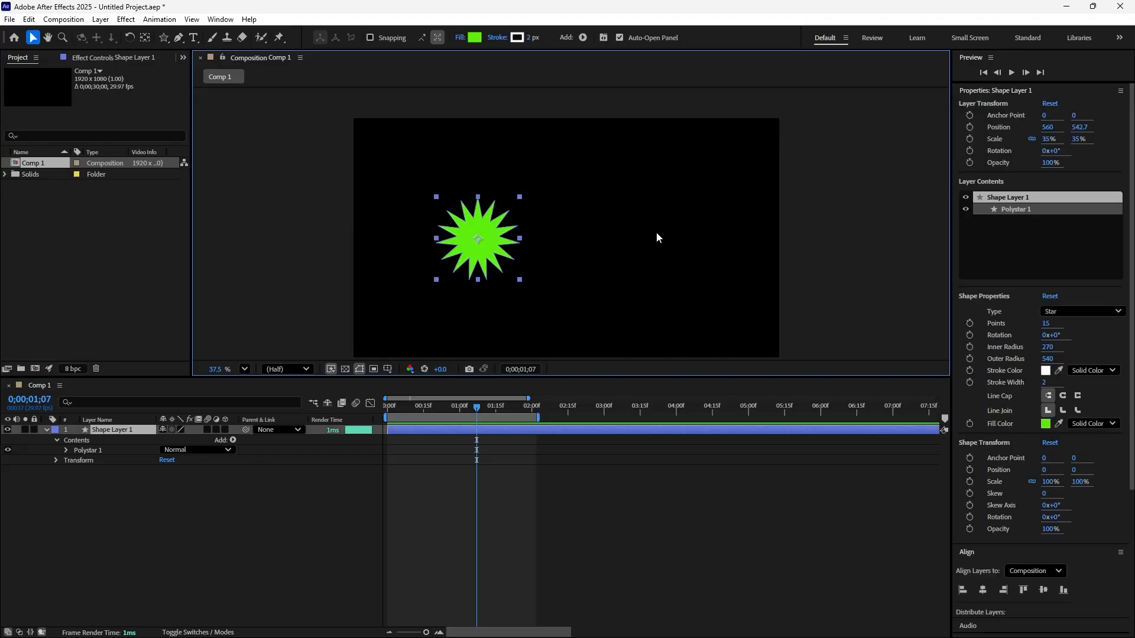
Duplicate the star, place the copy right of center, and shift the original slightly to about 608, 529.
key("ctrl+d")
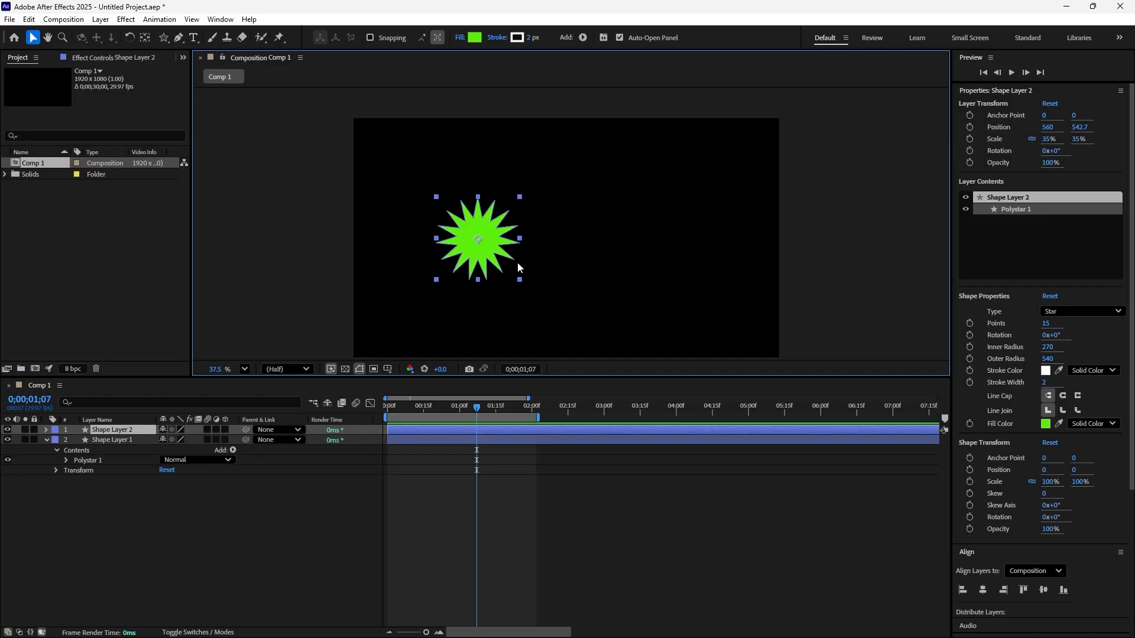
left_click_drag(495, 240, 642, 237)
left_click(484, 246)
left_click_drag(484, 246, 494, 244)
left_click(633, 218)
left_click(711, 194)
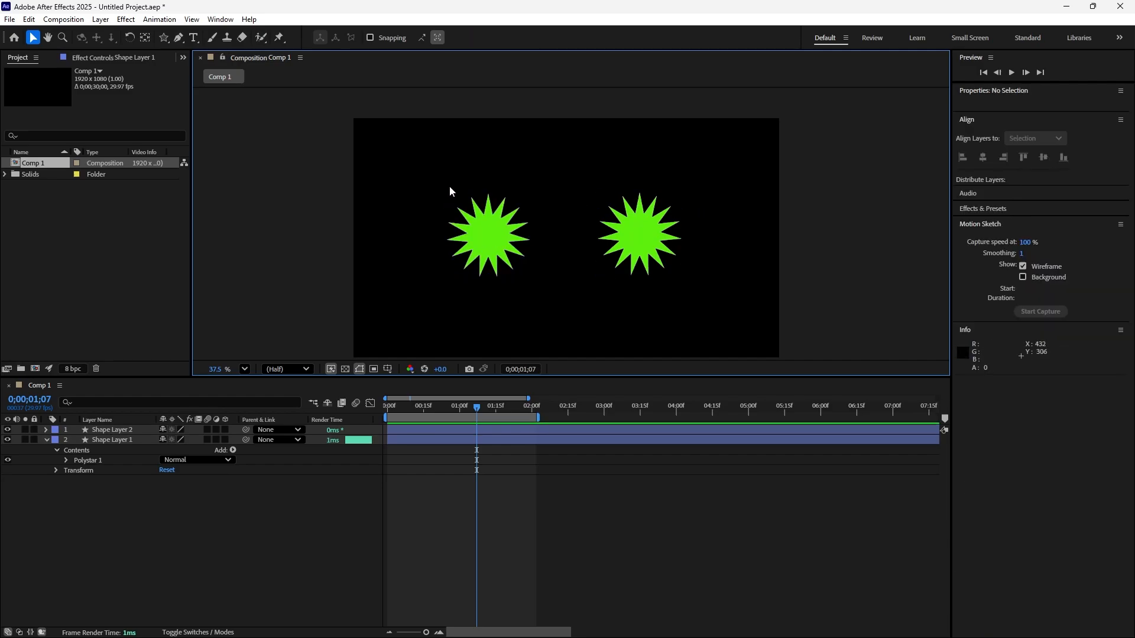
Duplicate the left star and place the copy above and between the two stars, at about 944, 287.
left_click_drag(442, 179, 712, 305)
left_click(512, 257)
left_click(504, 239)
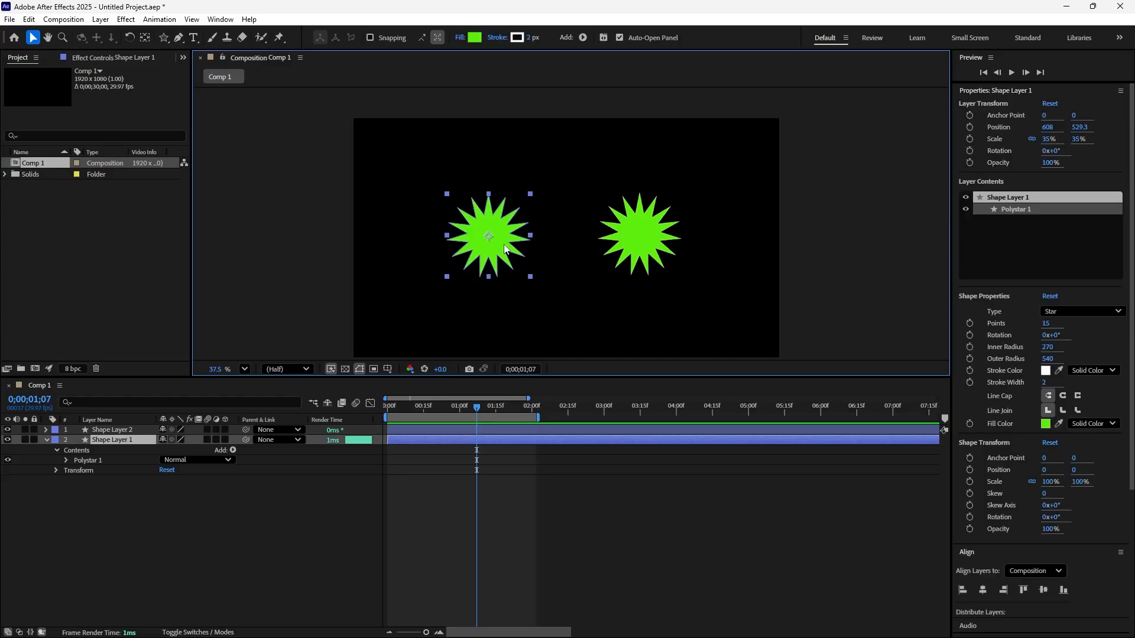
key("ctrl+d")
left_click_drag(505, 247, 577, 191)
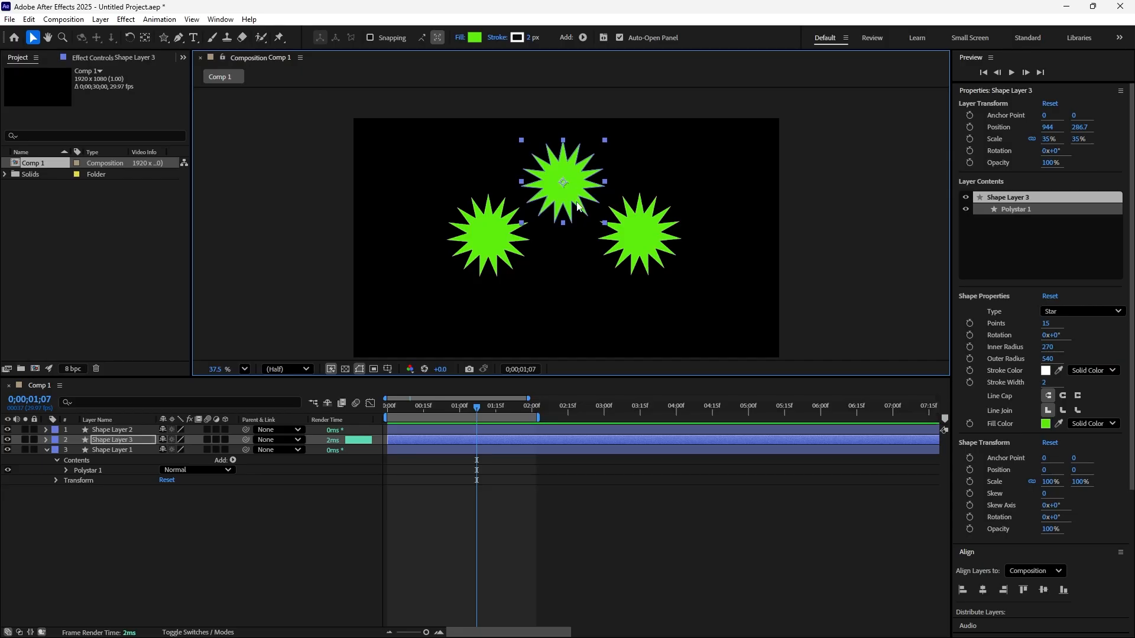
Duplicate the upper star and place the copy below the others, at about 968, 823, completing a diamond arrangement.
left_click(577, 289)
left_click(571, 185)
key("ctrl+d")
left_click_drag(571, 190, 576, 308)
Align the left and right stars with each other vertically, relative to the selection.
left_click(477, 237)
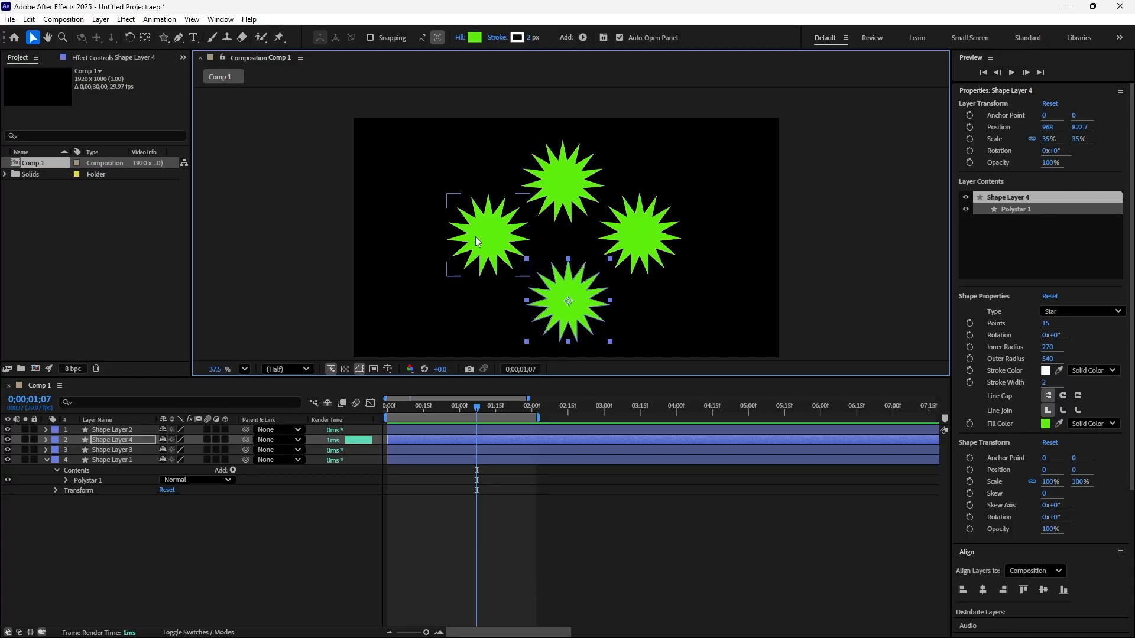
left_click(618, 263, "shift")
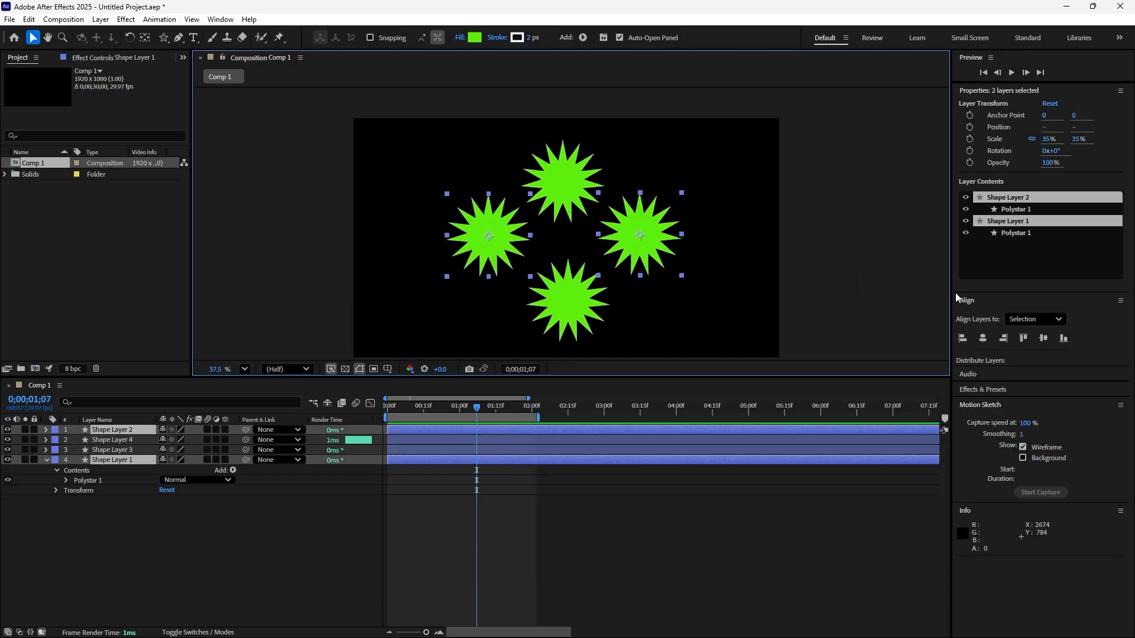
left_click(1043, 339)
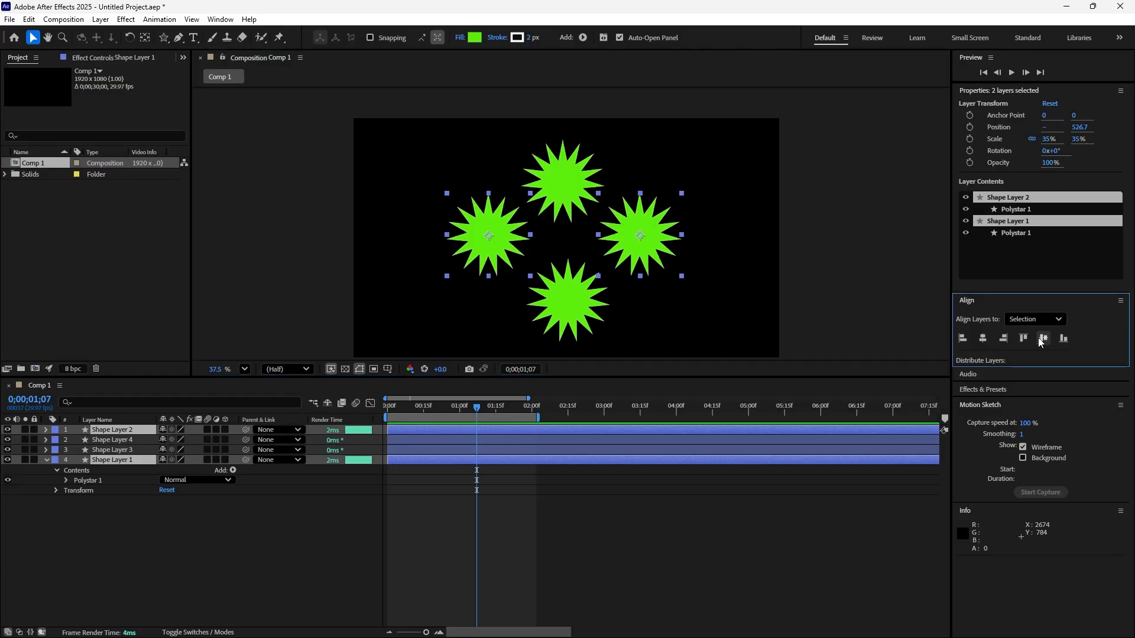
left_click(832, 274)
Align the upper and lower stars with each other horizontally, relative to the selection.
left_click(580, 181)
left_click(576, 310, "shift")
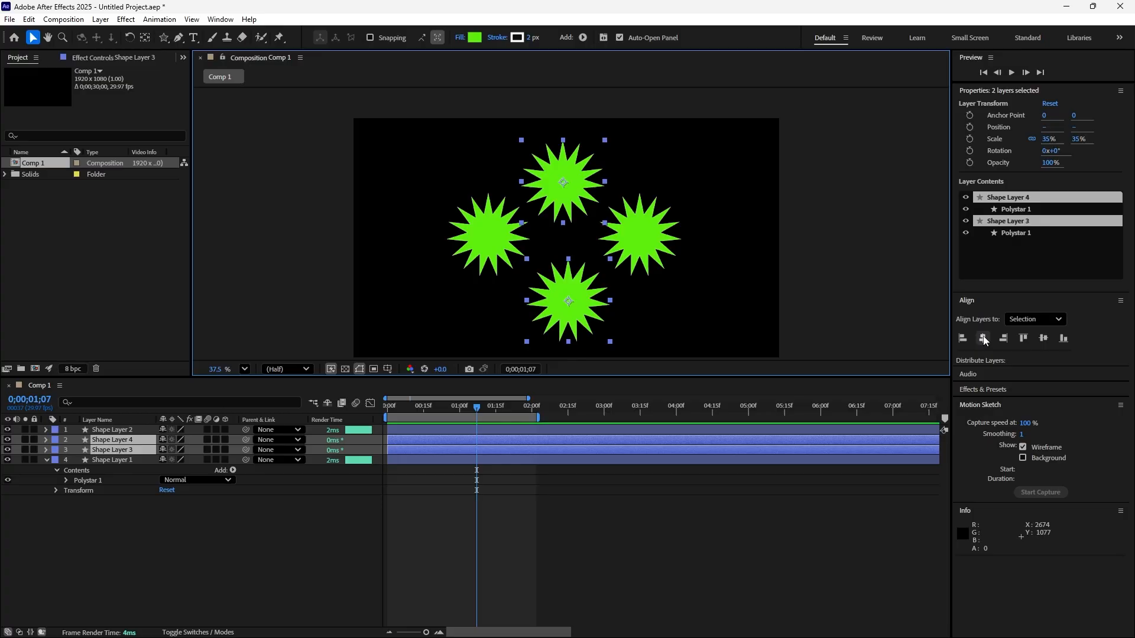
left_click(983, 339)
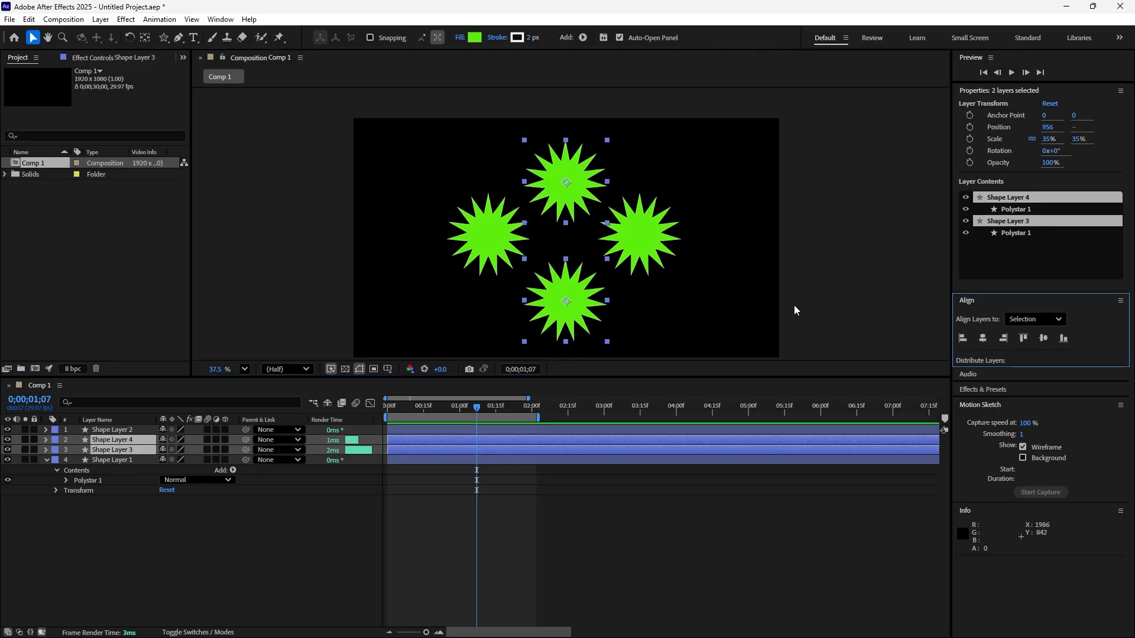
left_click(785, 274)
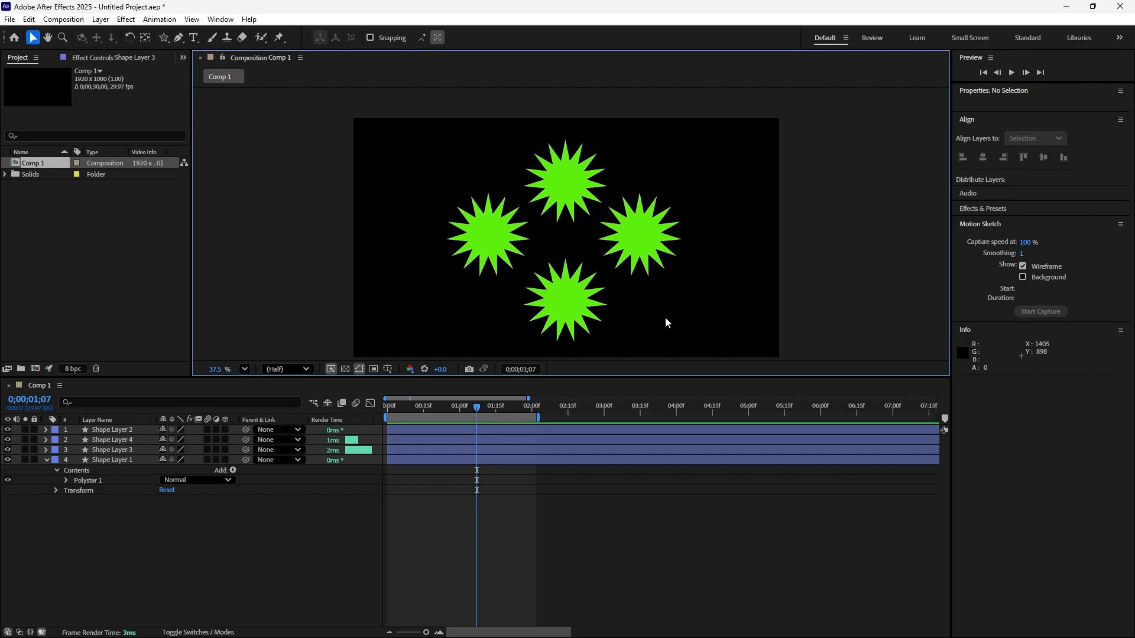
Nudge the lower star up to a Y position of 789.7.
left_click(570, 300)
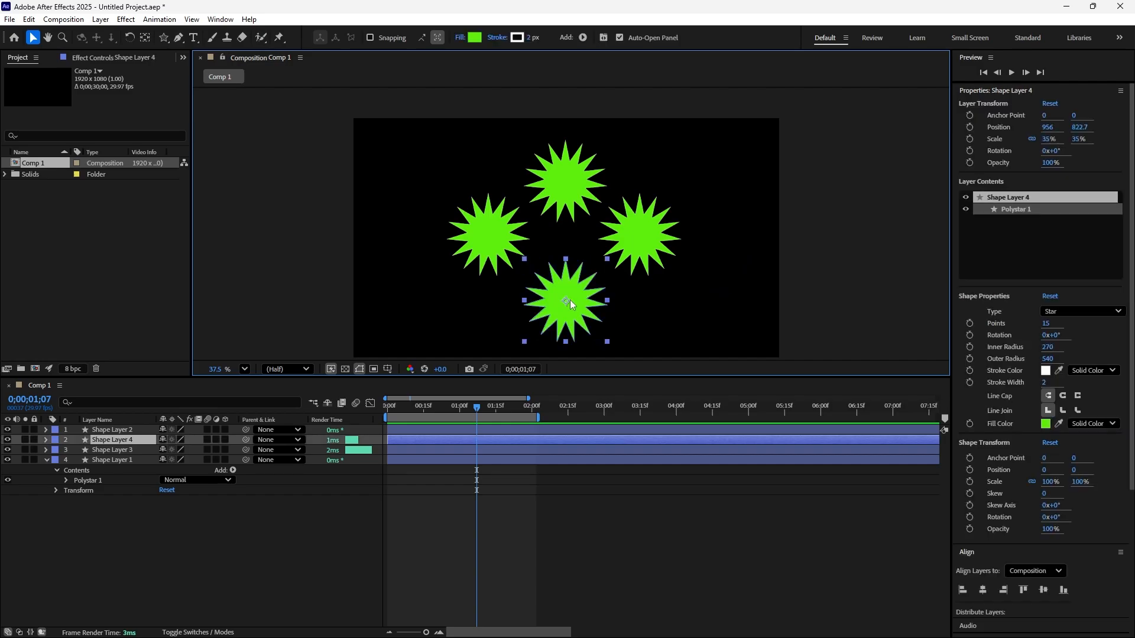
key("Up")
key("Up")
key("Up")
key("Up")
key("Up")
key("Up")
key("Up")
key("Up")
key("Up")
key("Up")
key("Up")
key("Up")
key("Up")
key("Up")
key("Up")
key("Up")
key("Up")
key("Up")
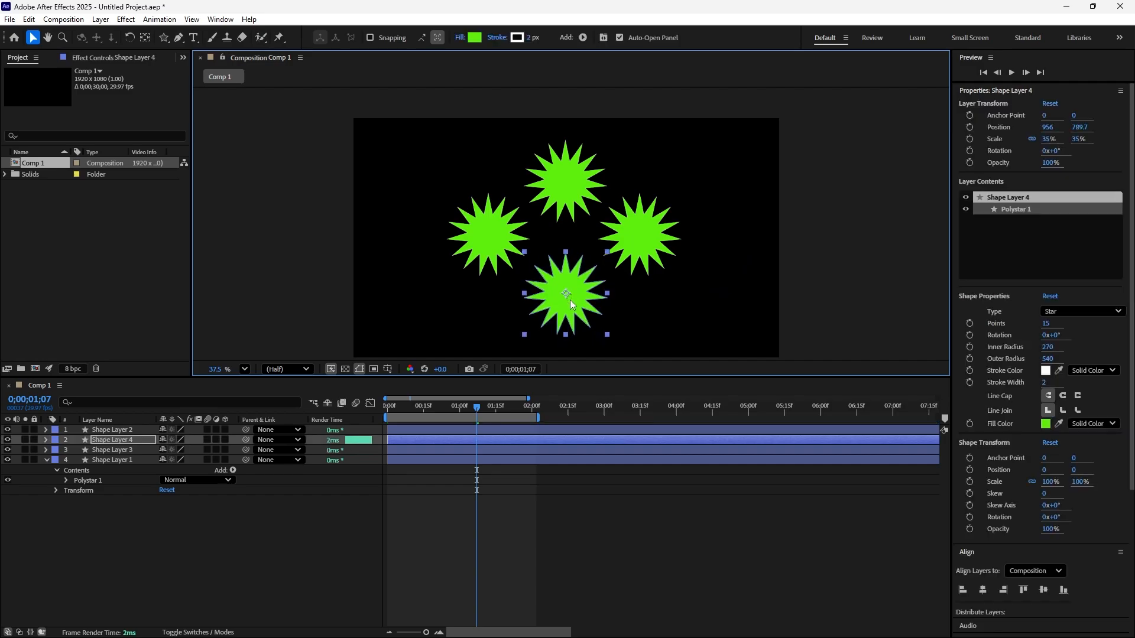
Change the fill color of the upper star to red, EF0D12.
left_click(650, 314)
scroll(652, 310, "down", 3)
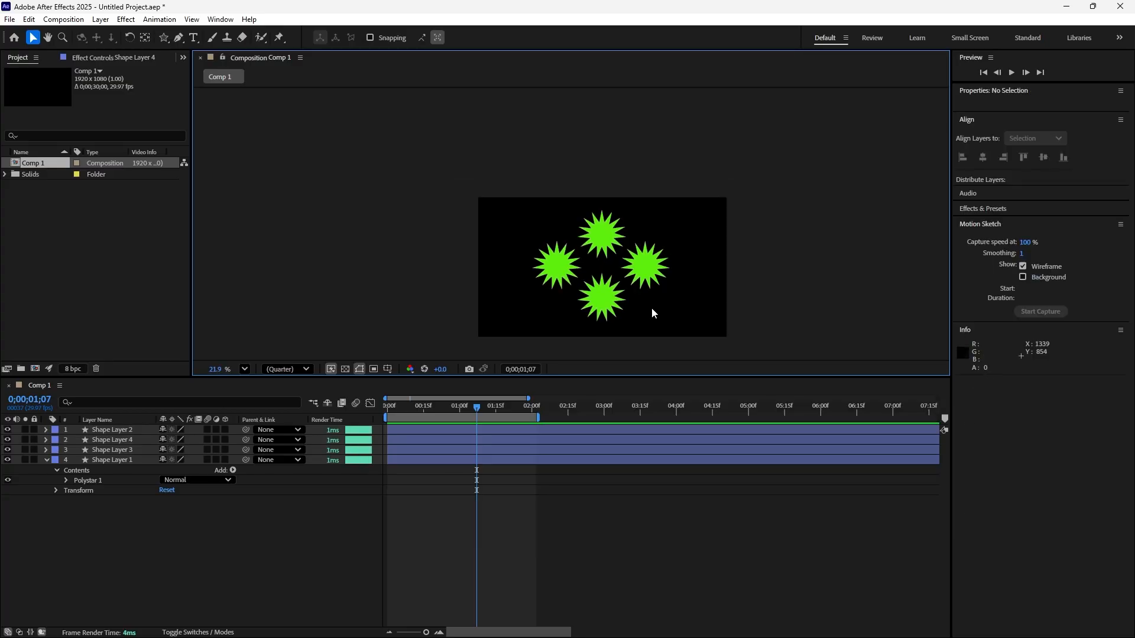
scroll(651, 304, "up", 2)
scroll(651, 304, "up", 1)
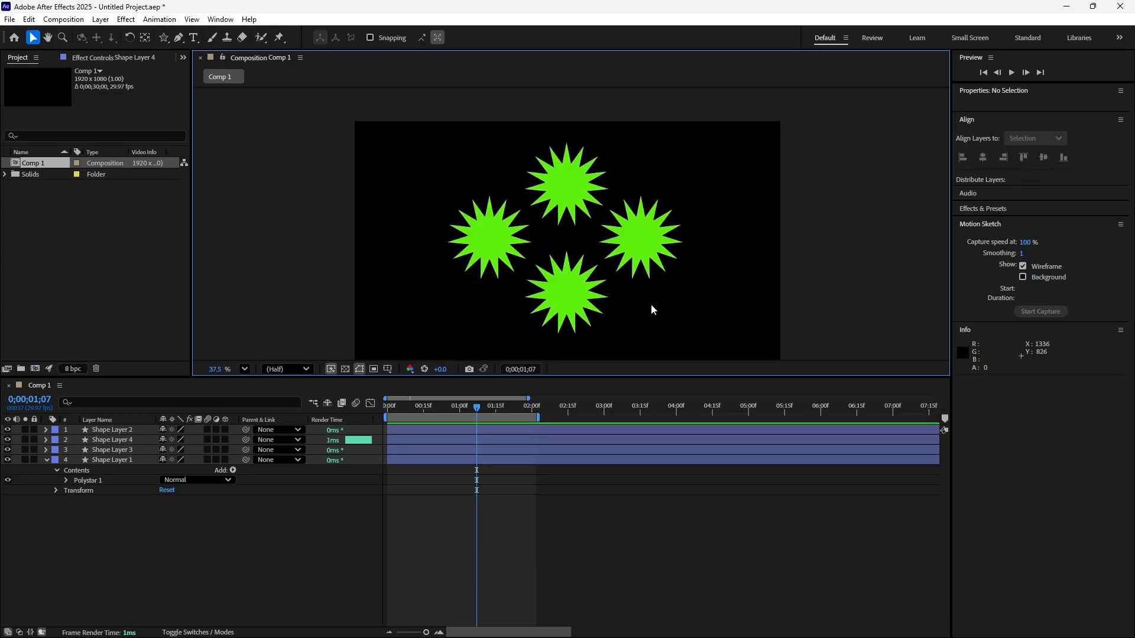
left_click(565, 188)
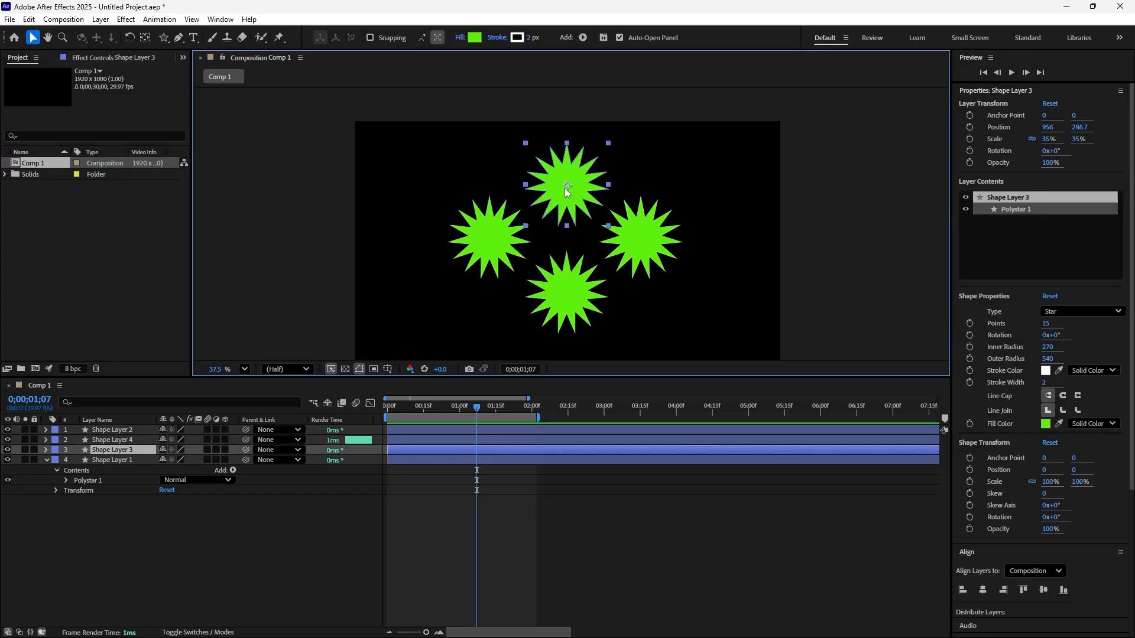
left_click(473, 39)
left_click(602, 253)
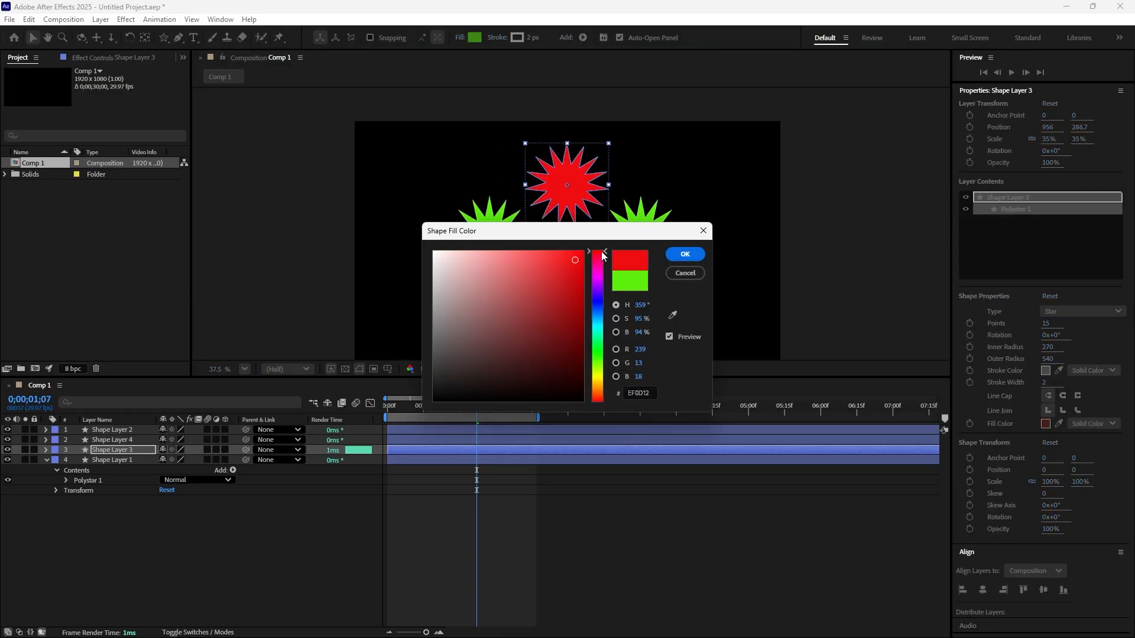
left_click(685, 254)
left_click(708, 294)
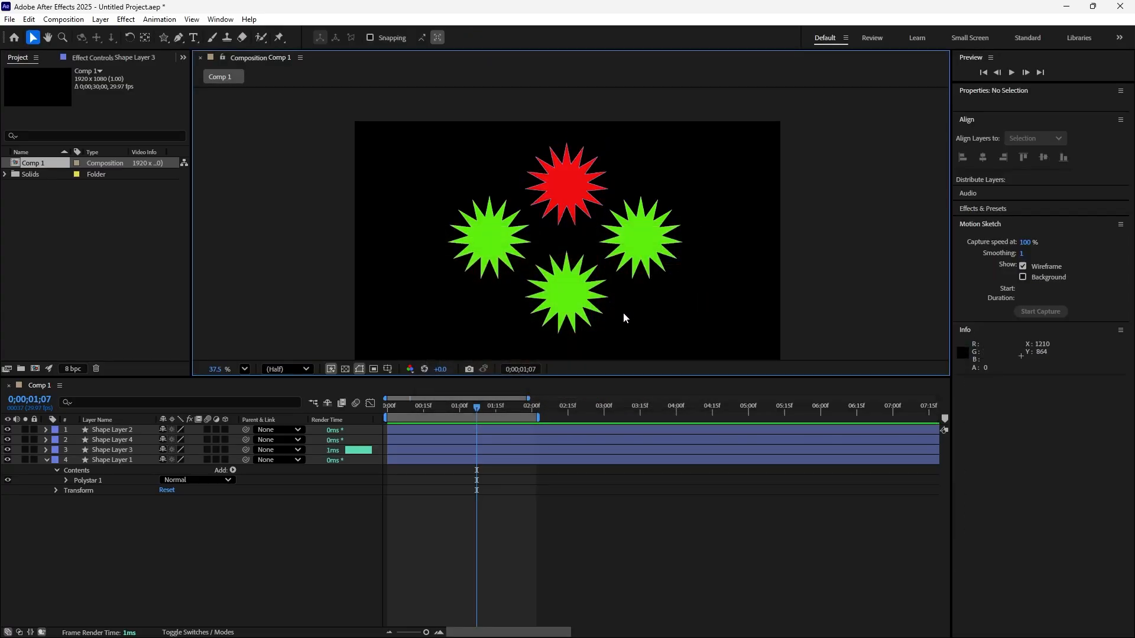
Change the fill color of the lower star to yellow.
left_click(576, 297)
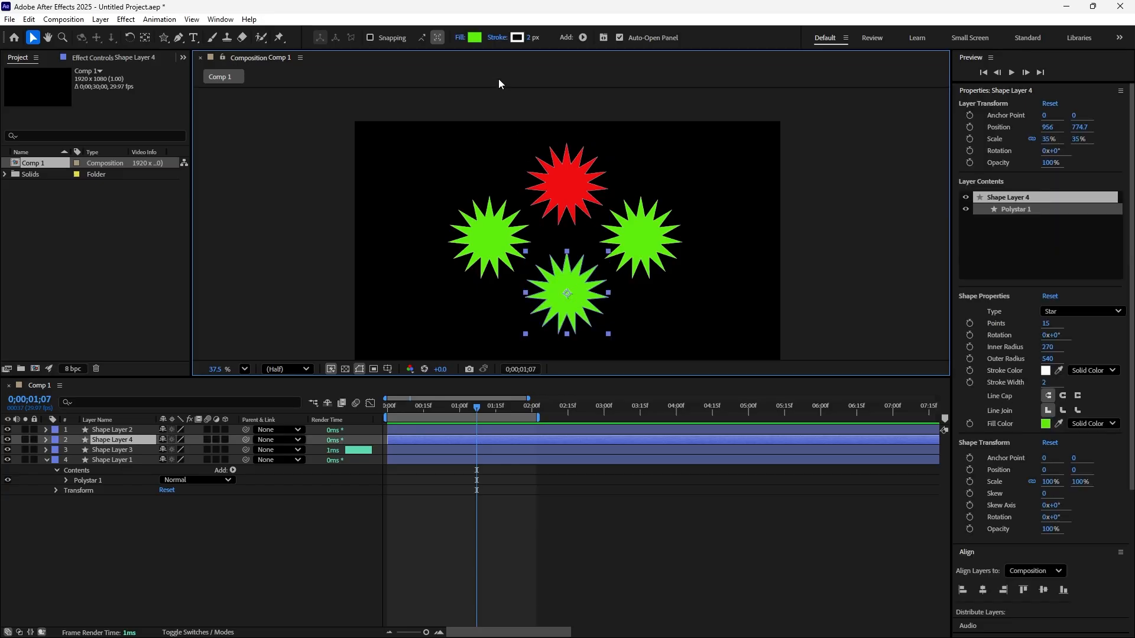
left_click(474, 38)
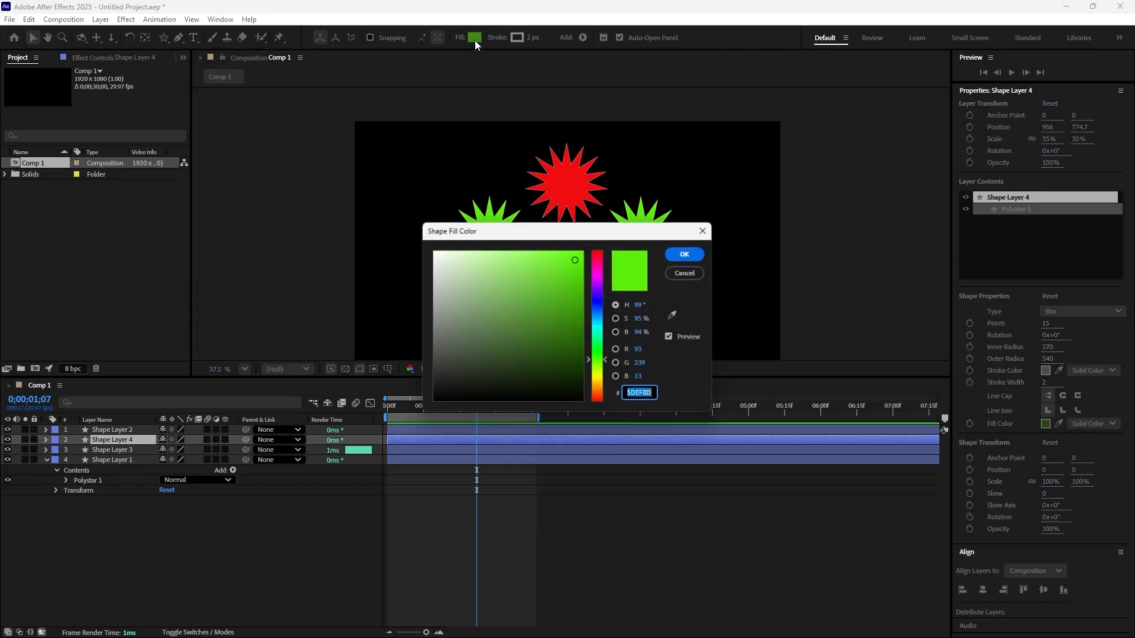
left_click(597, 378)
left_click(695, 254)
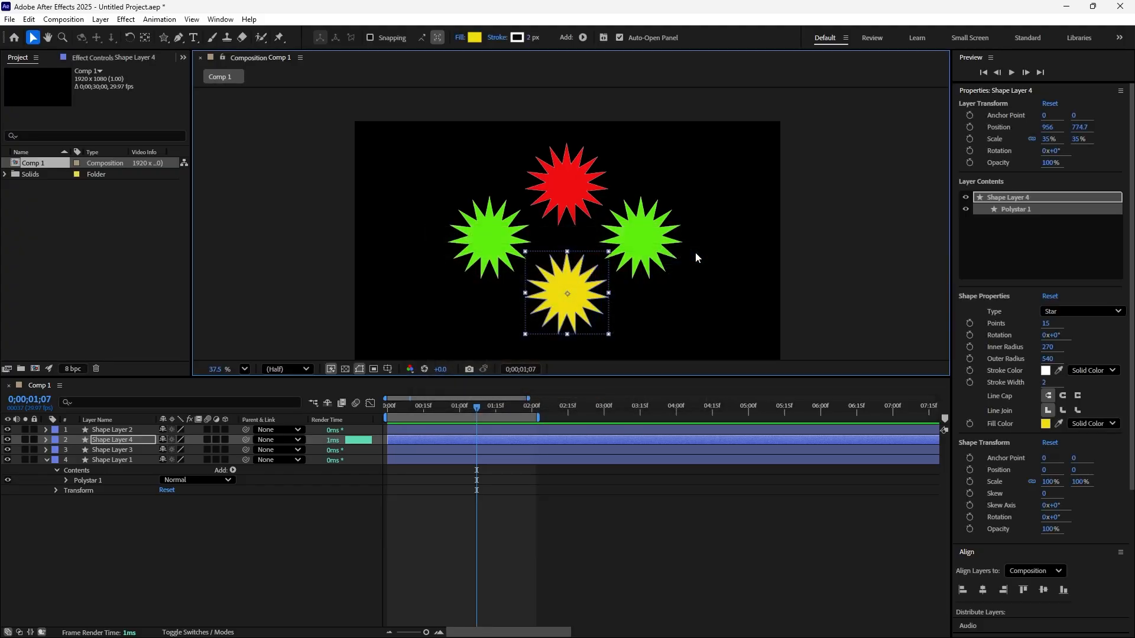
left_click(697, 254)
Change the fill color of the right star to blue.
left_click(651, 229)
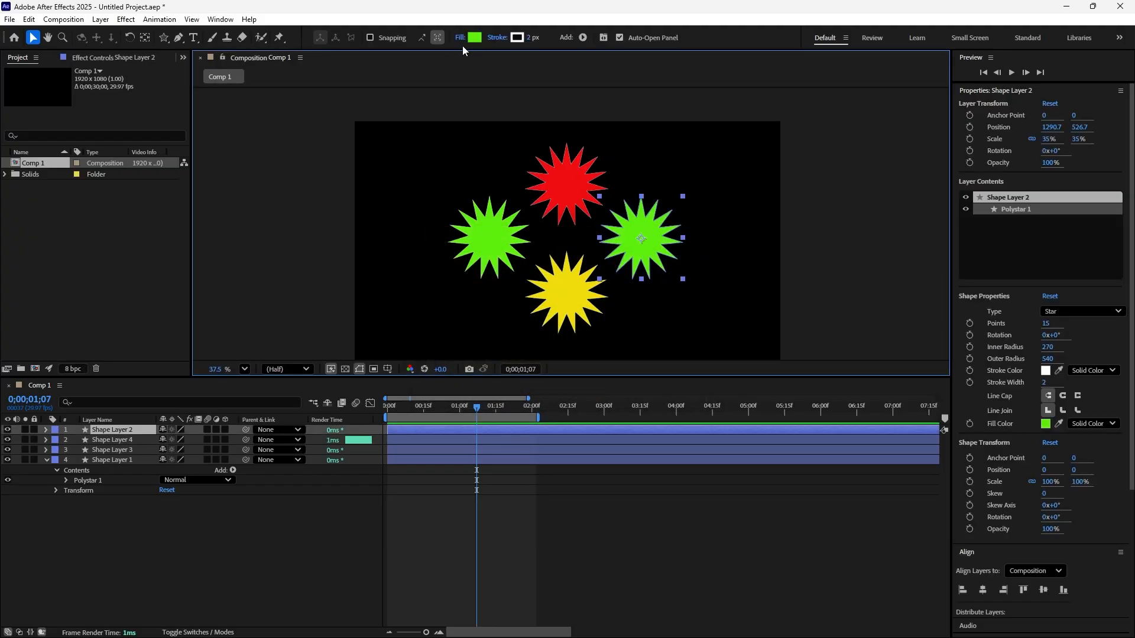
left_click(474, 38)
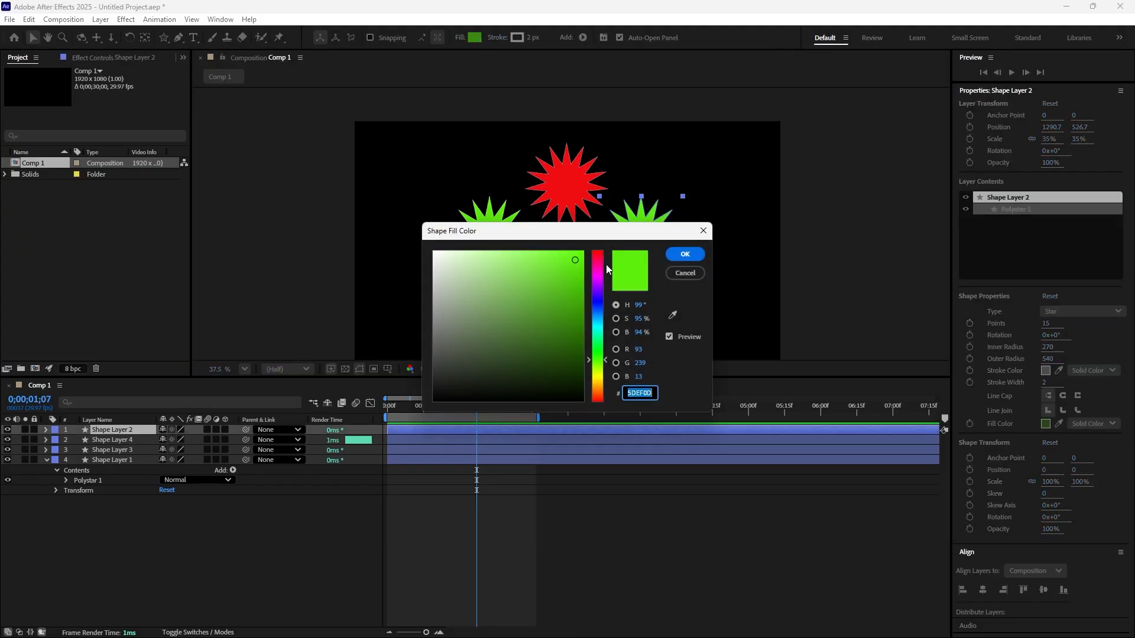
left_click(598, 314)
left_click(678, 258)
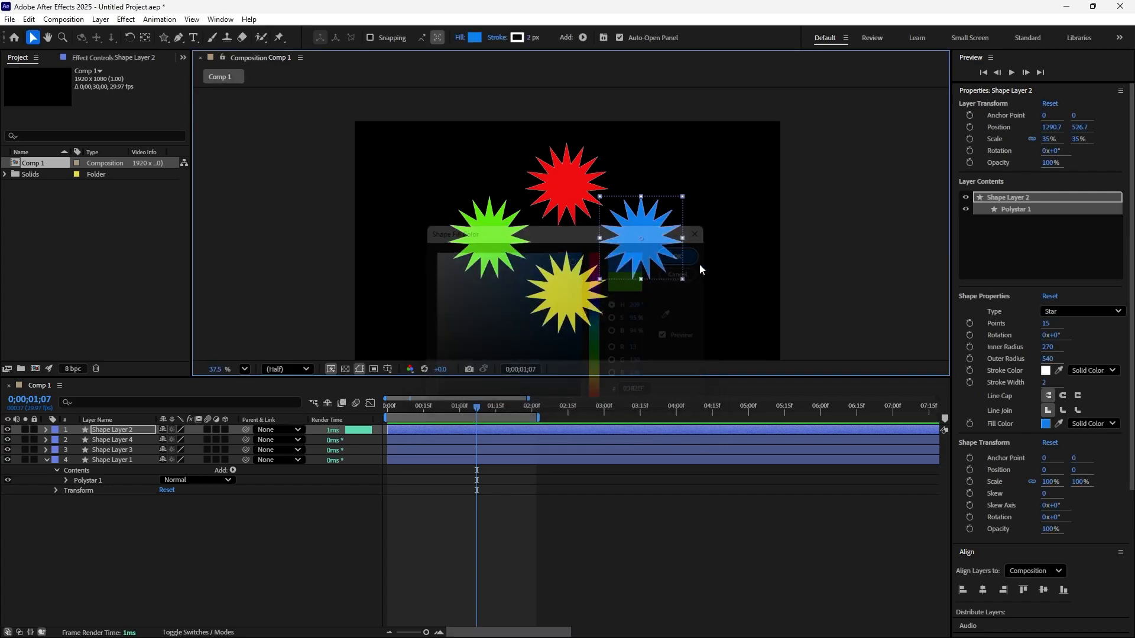
left_click(719, 269)
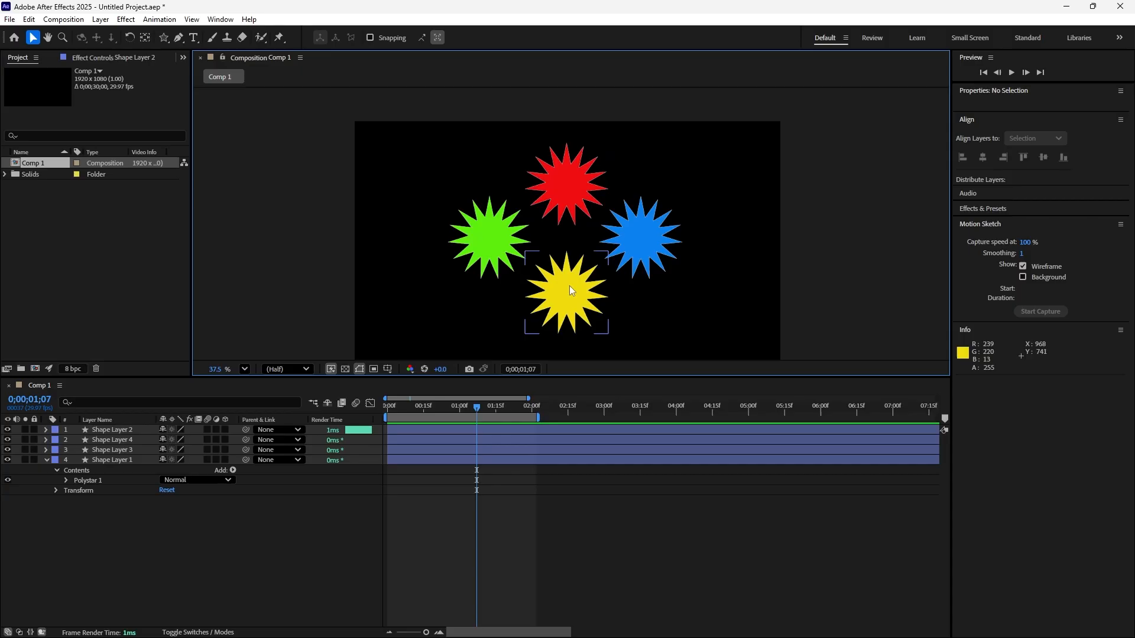
Move the current time to the start of the composition, 0;00;00;00.
left_click(578, 311)
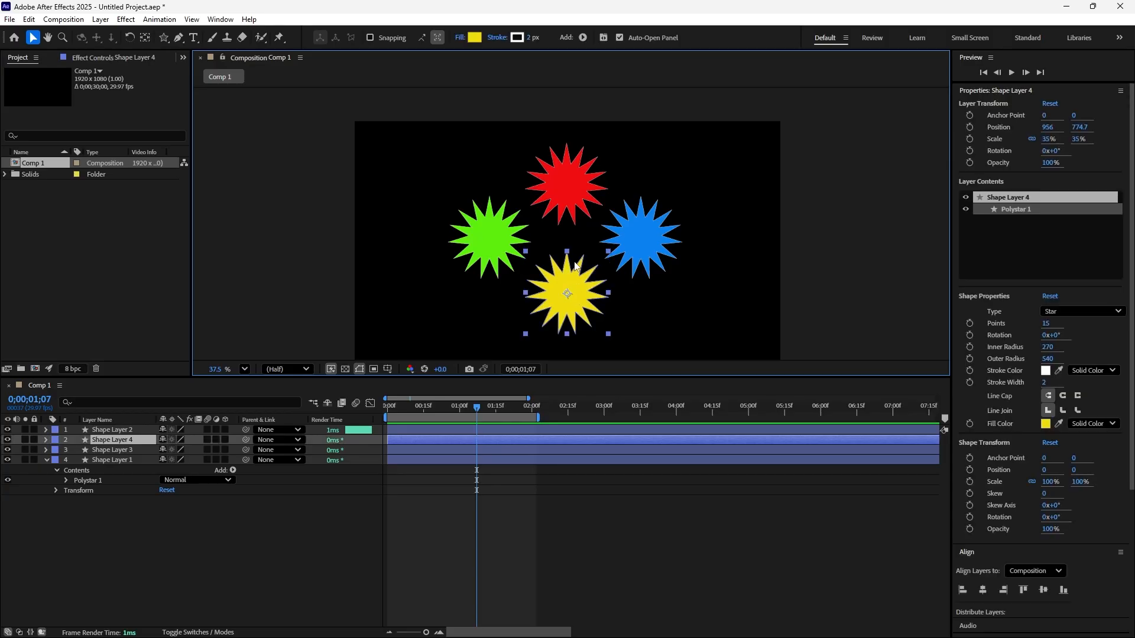
left_click(696, 274)
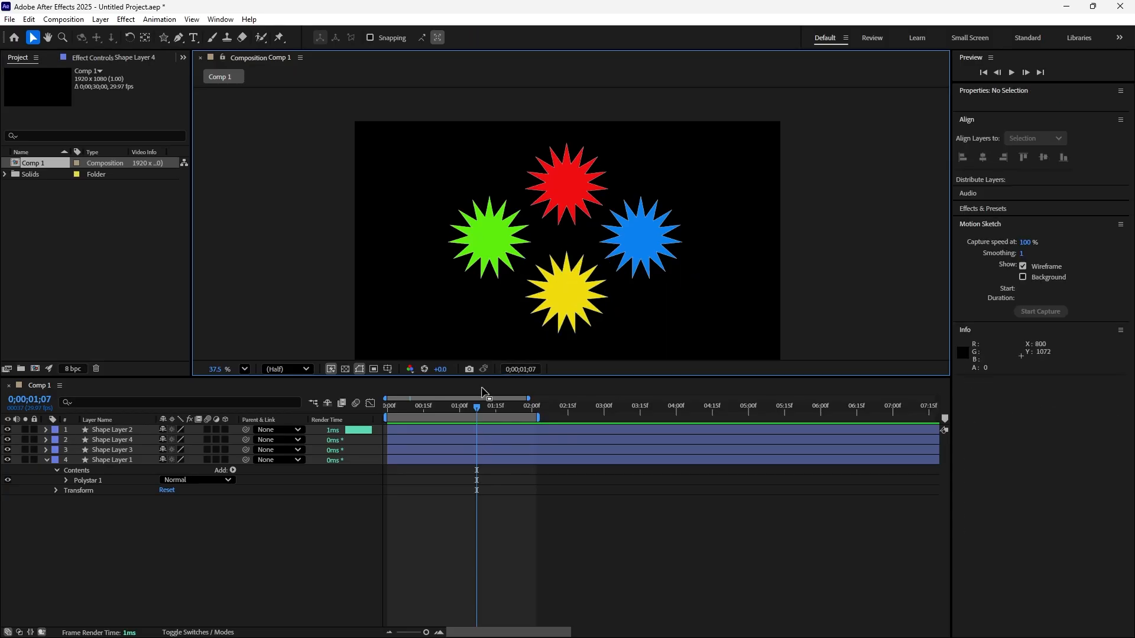
left_click_drag(477, 408, 328, 410)
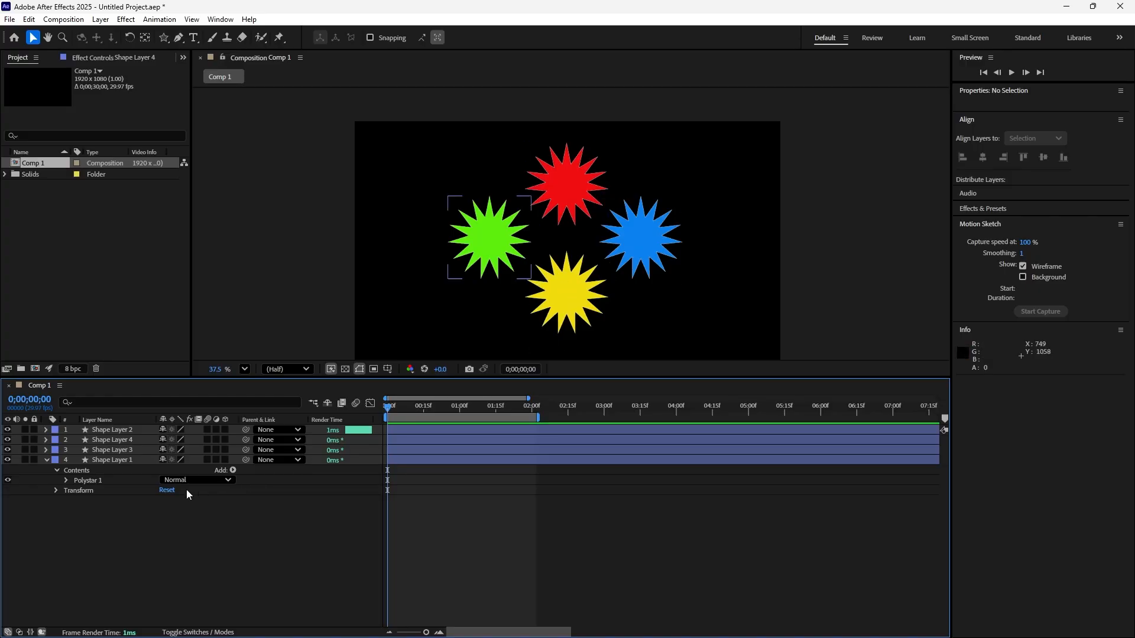
right_click(153, 516)
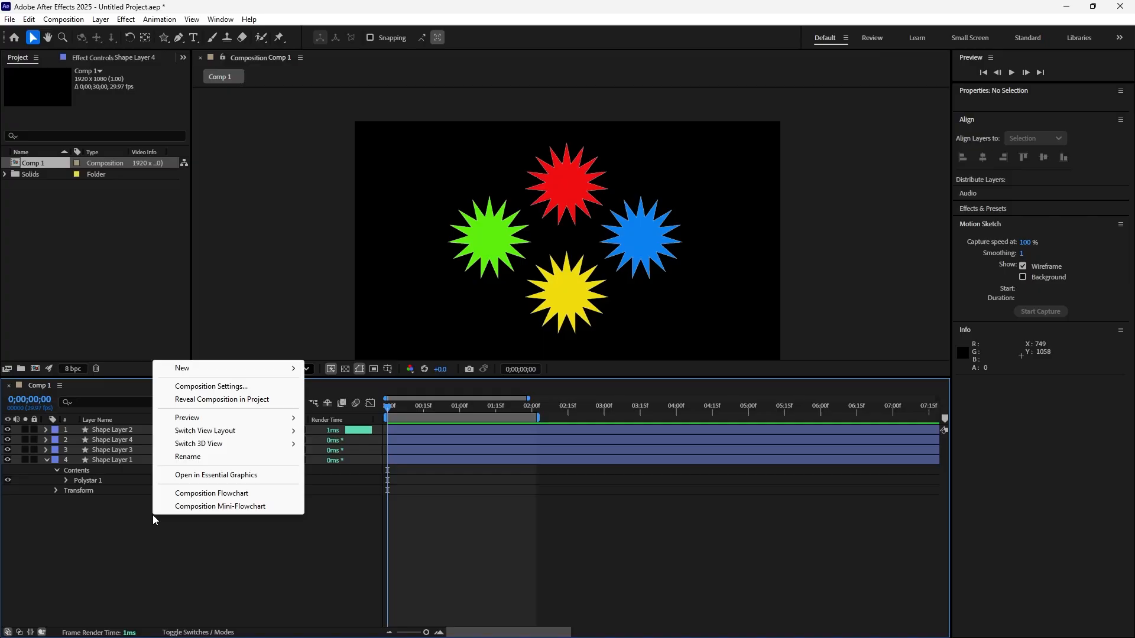
mouse_move(290, 367)
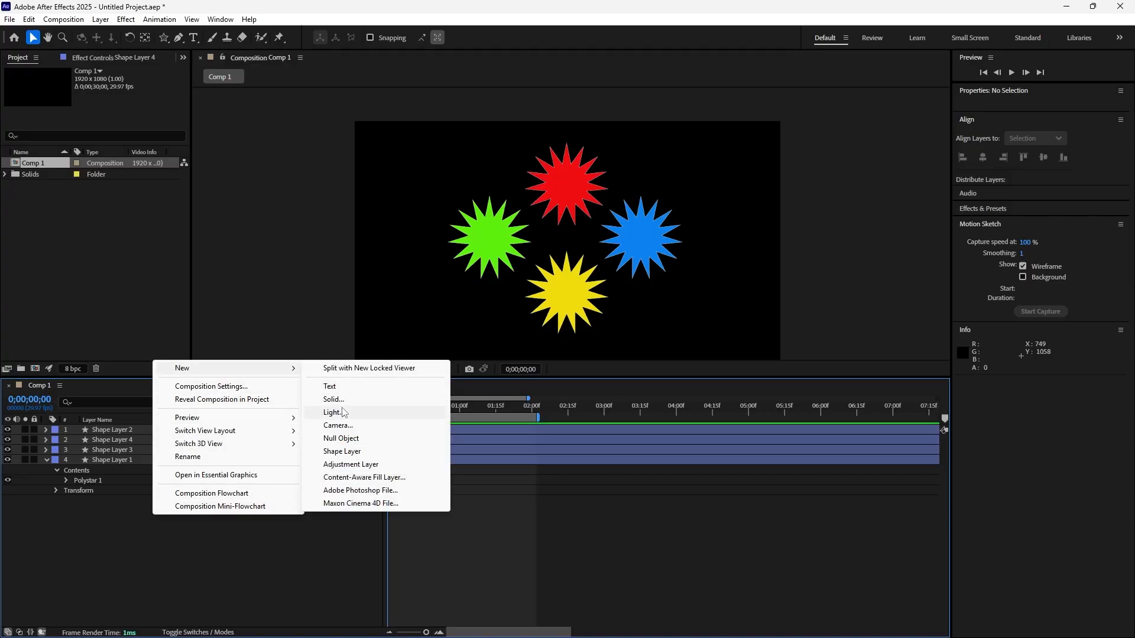
left_click(265, 566)
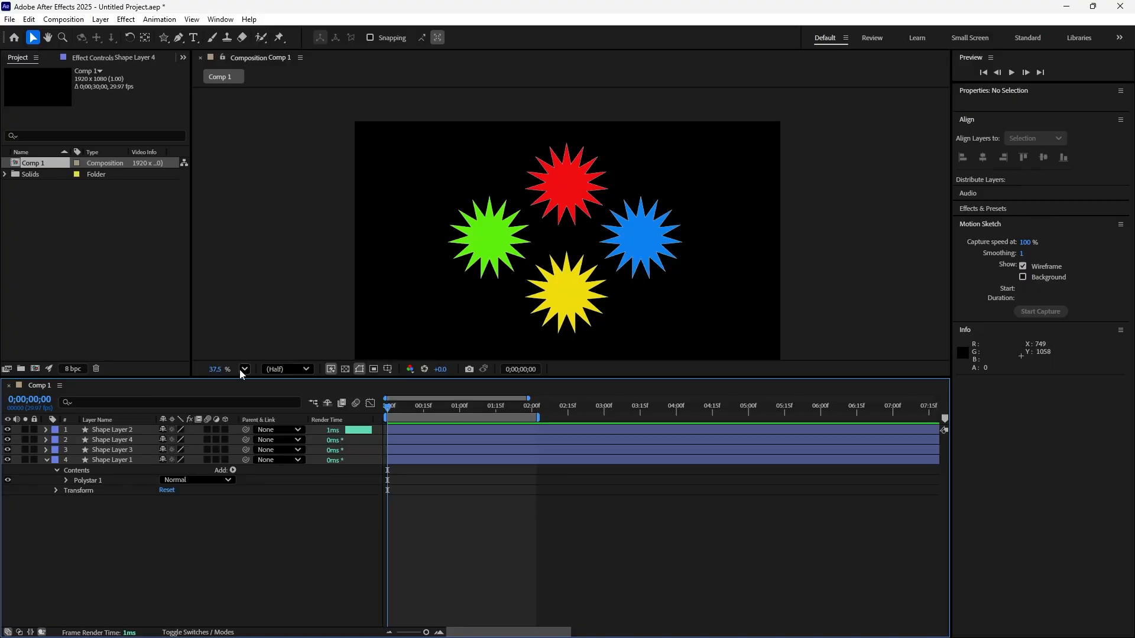
left_click(101, 21)
mouse_move(136, 34)
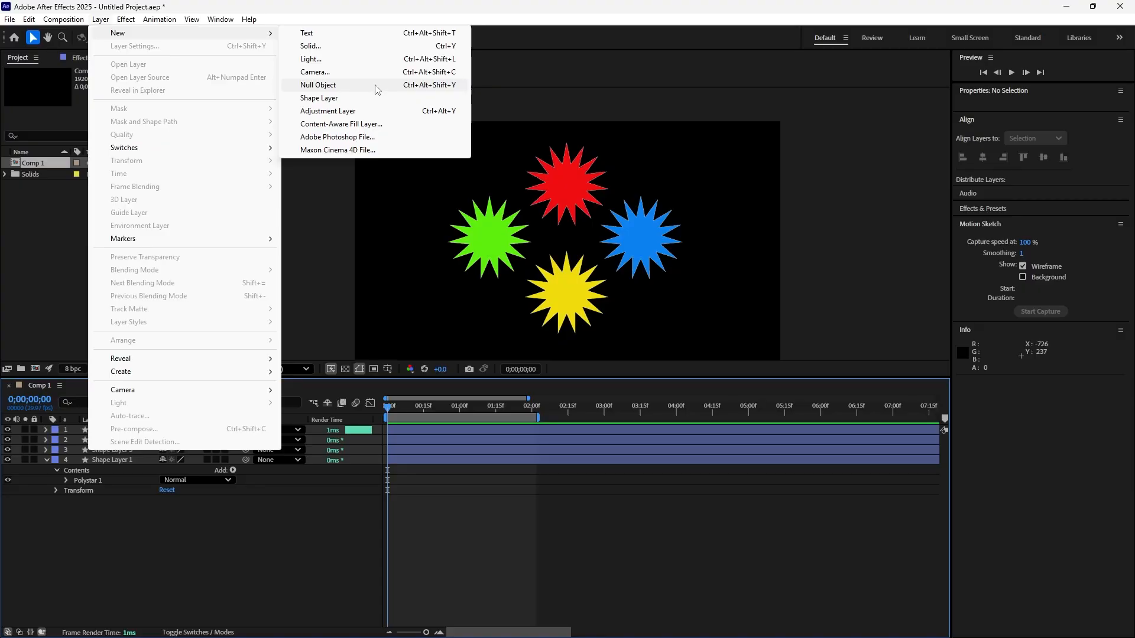
left_click(196, 531)
Add a null object to the composition and inspect its outline between the four stars.
right_click(196, 530)
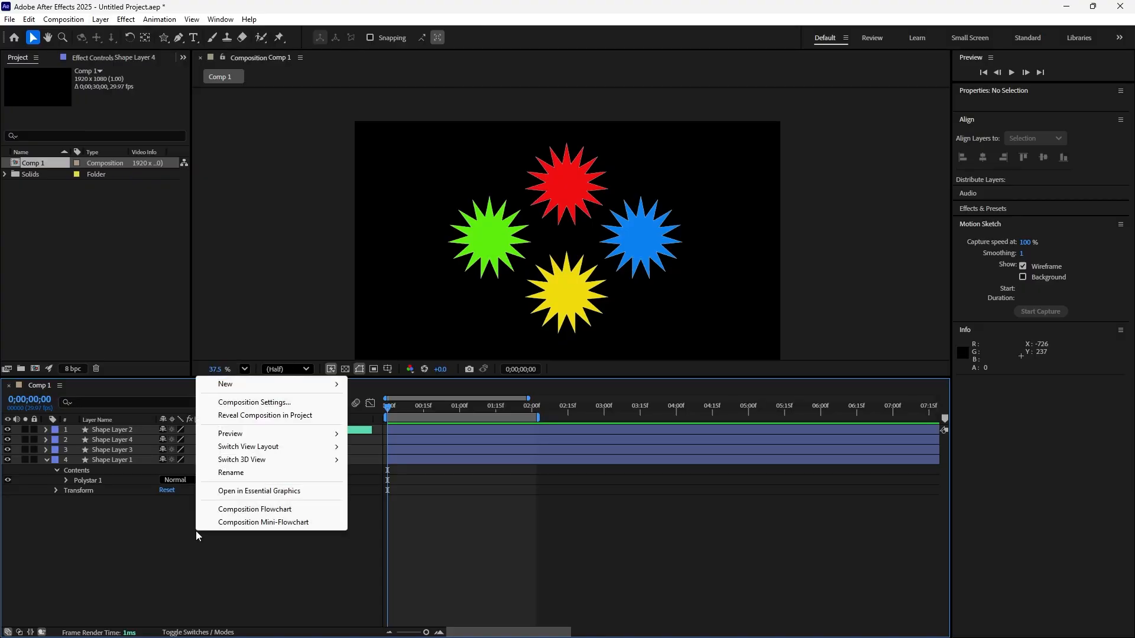
mouse_move(329, 389)
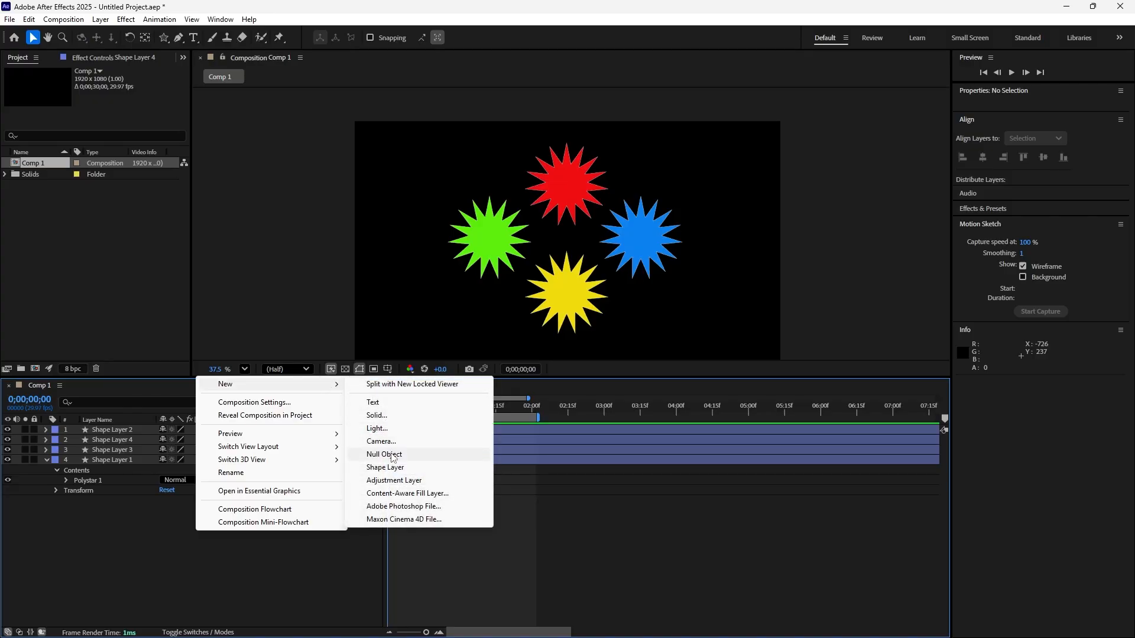
left_click(384, 455)
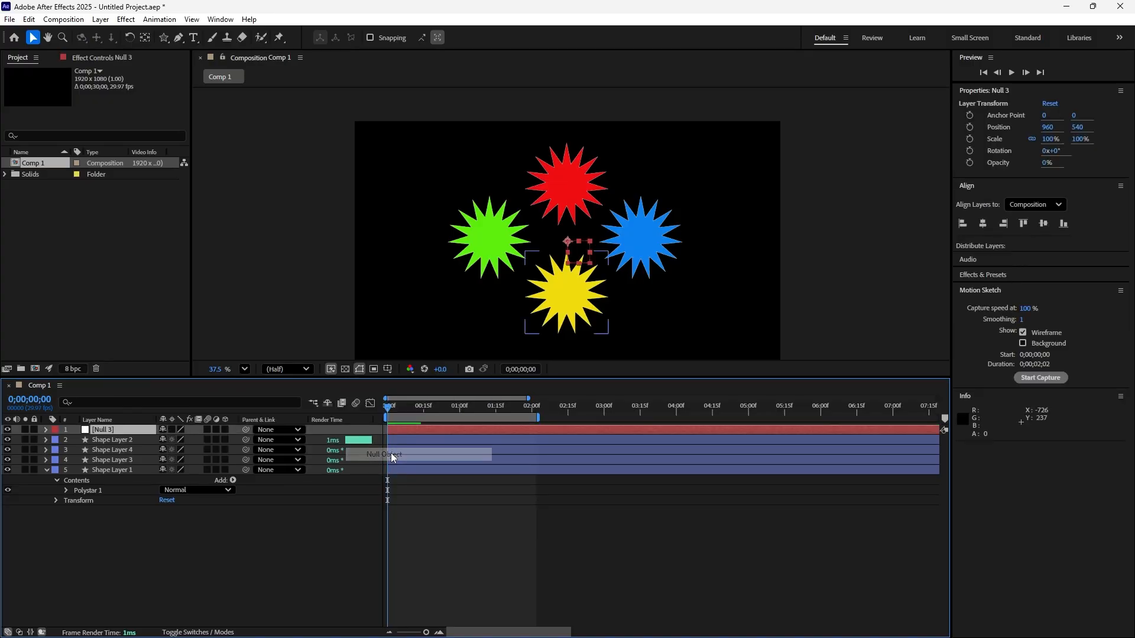
left_click(306, 544)
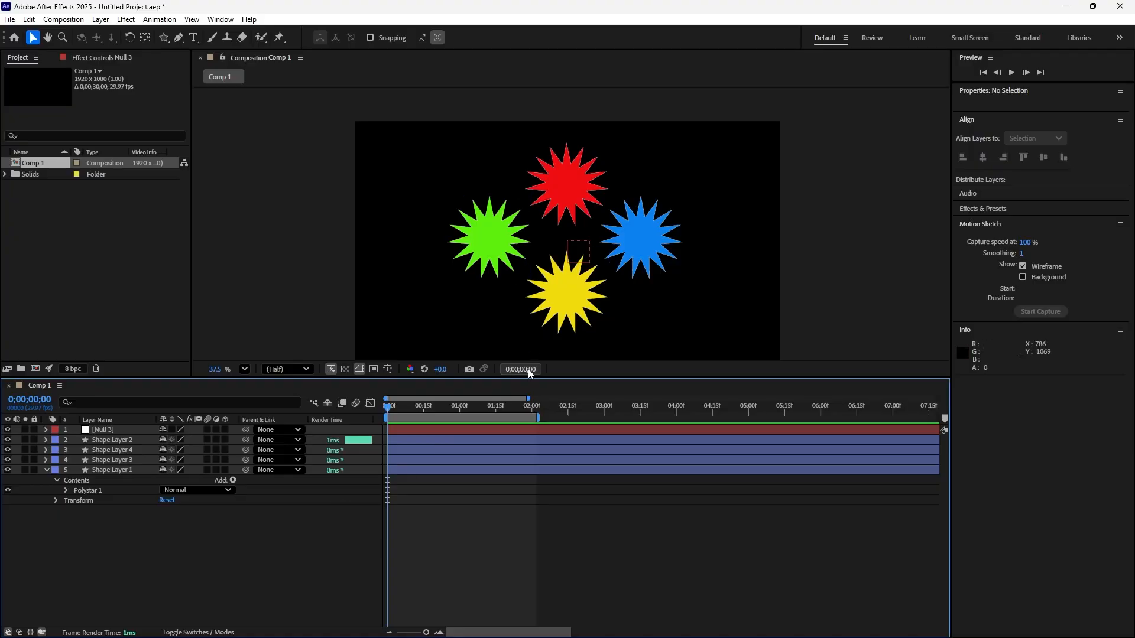
left_click(130, 430)
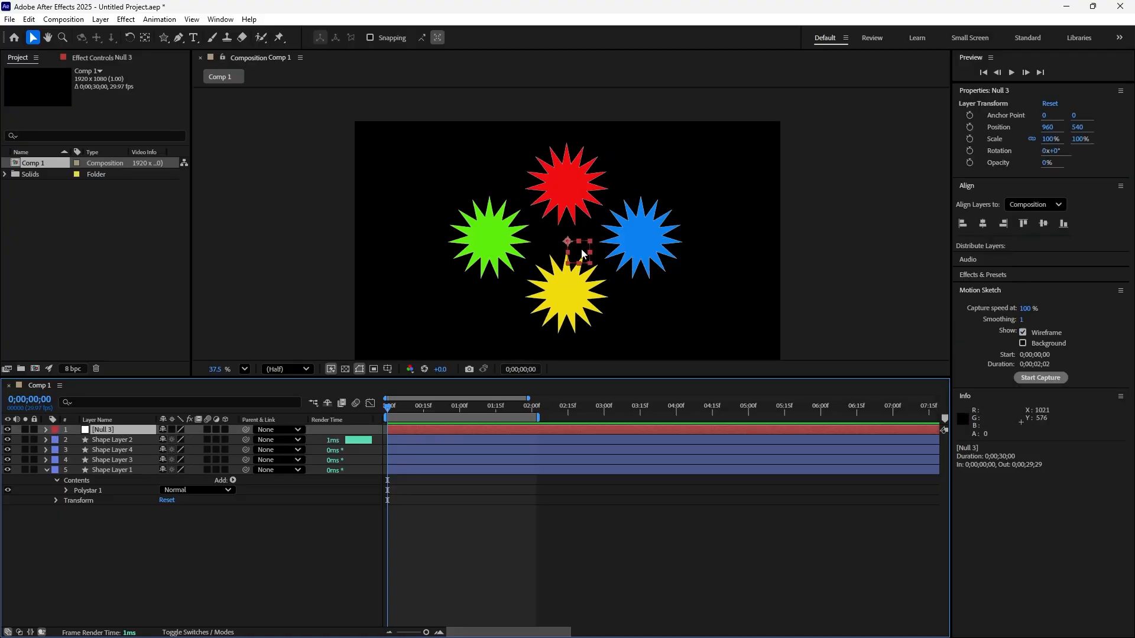
scroll(582, 242, "up", 5)
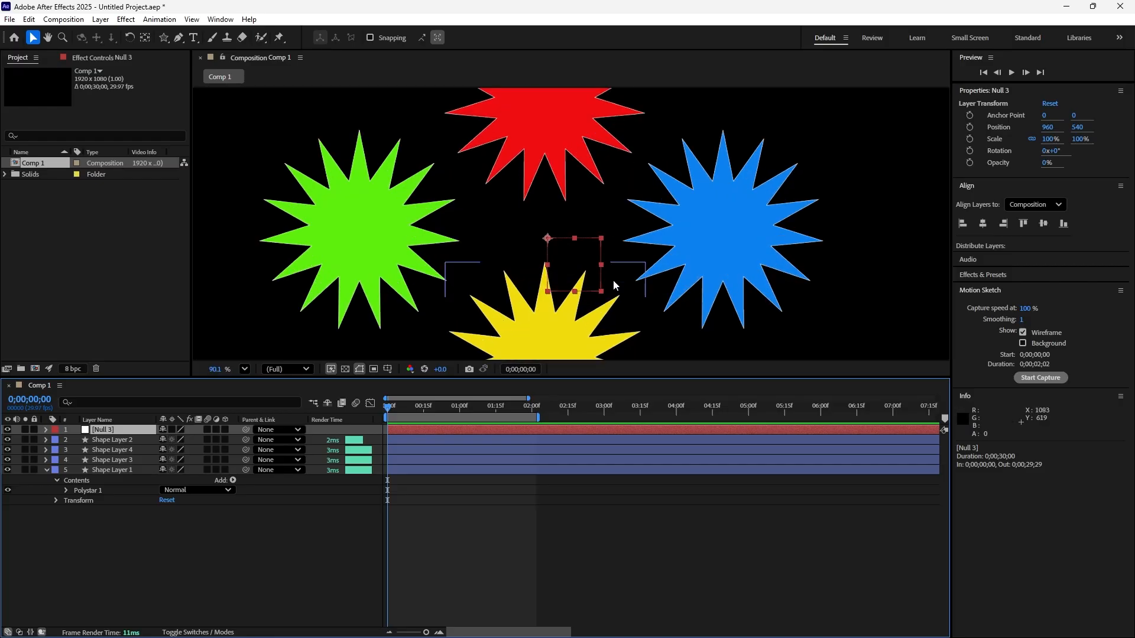
left_click(607, 221)
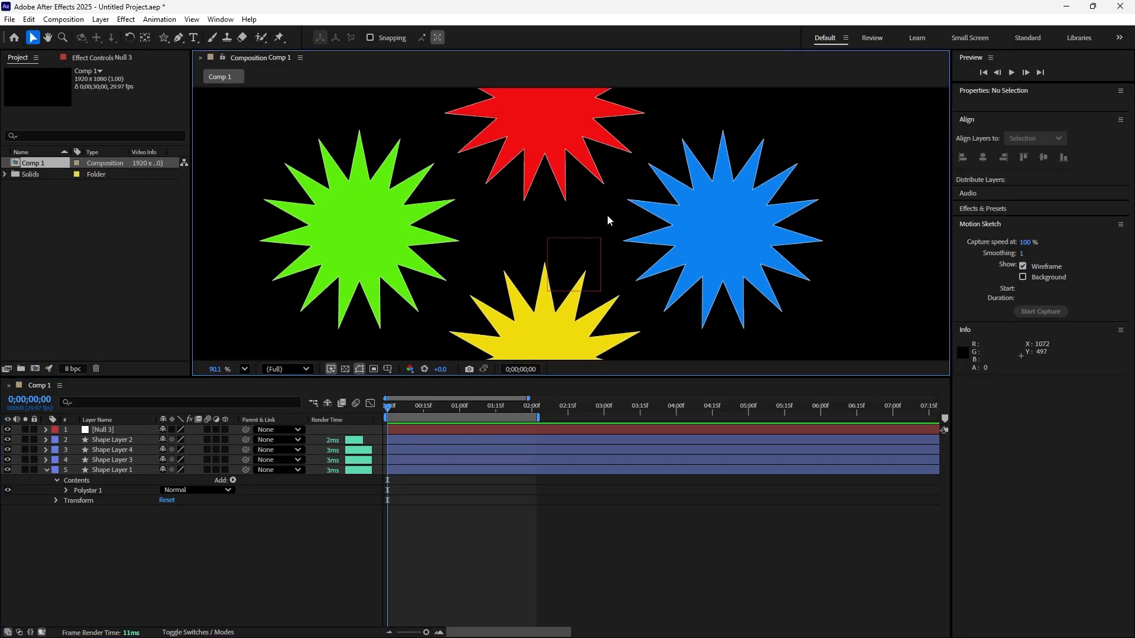
left_click(311, 500)
Preview the composition from the start and examine how the null object shows during playback compared with when it is stopped.
left_click_drag(391, 408, 356, 421)
key("space")
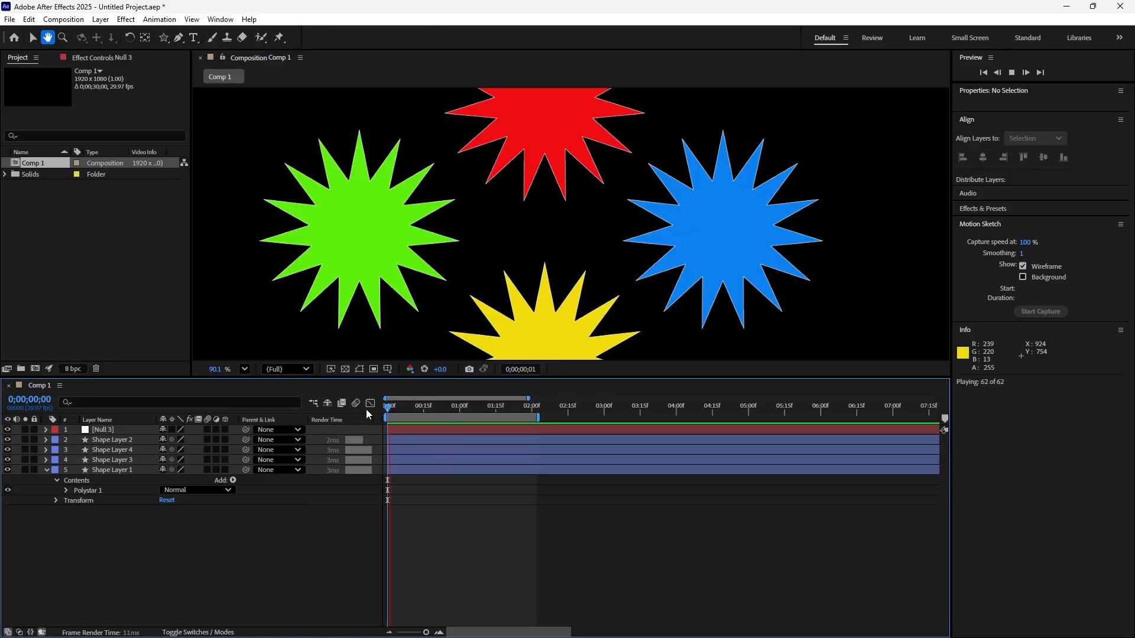
key("space")
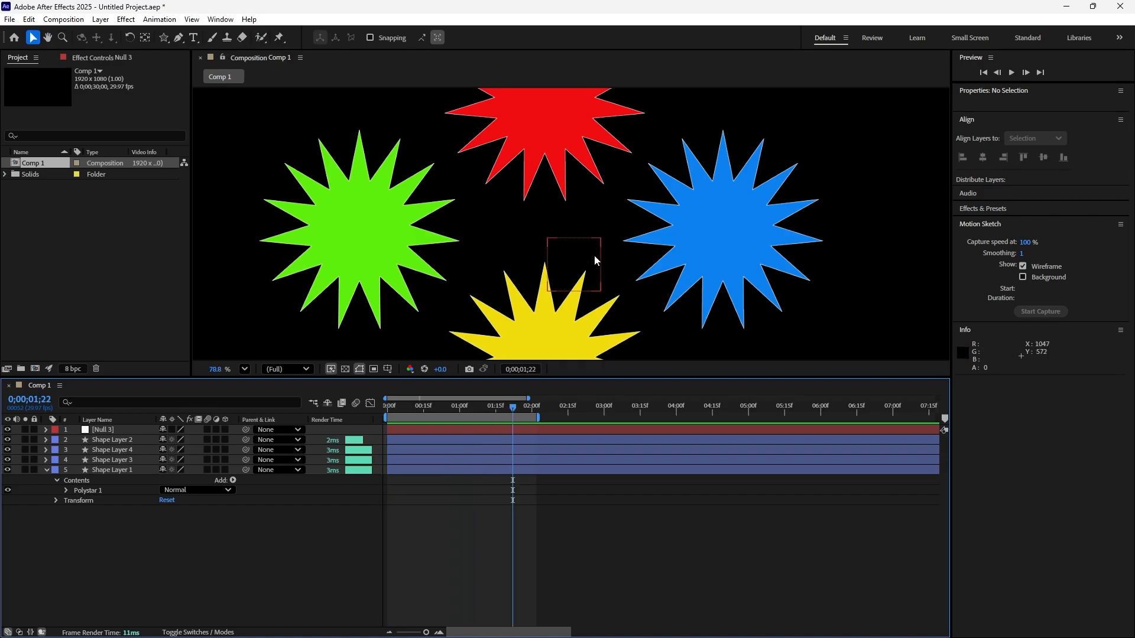
scroll(594, 254, "down", 3)
left_click_drag(512, 408, 357, 409)
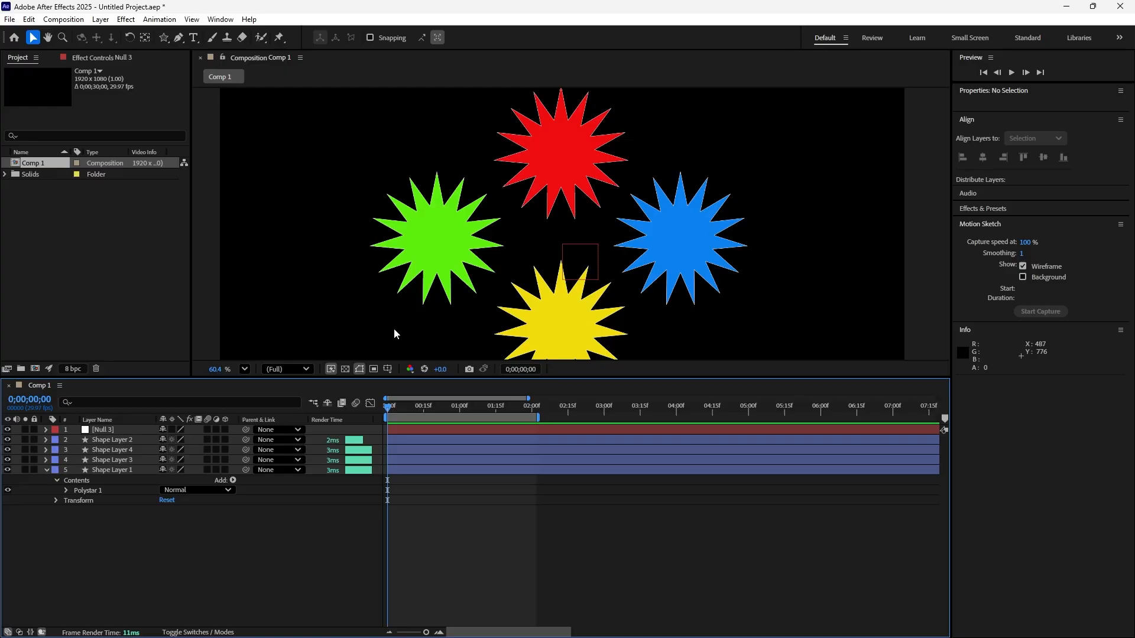
key("space")
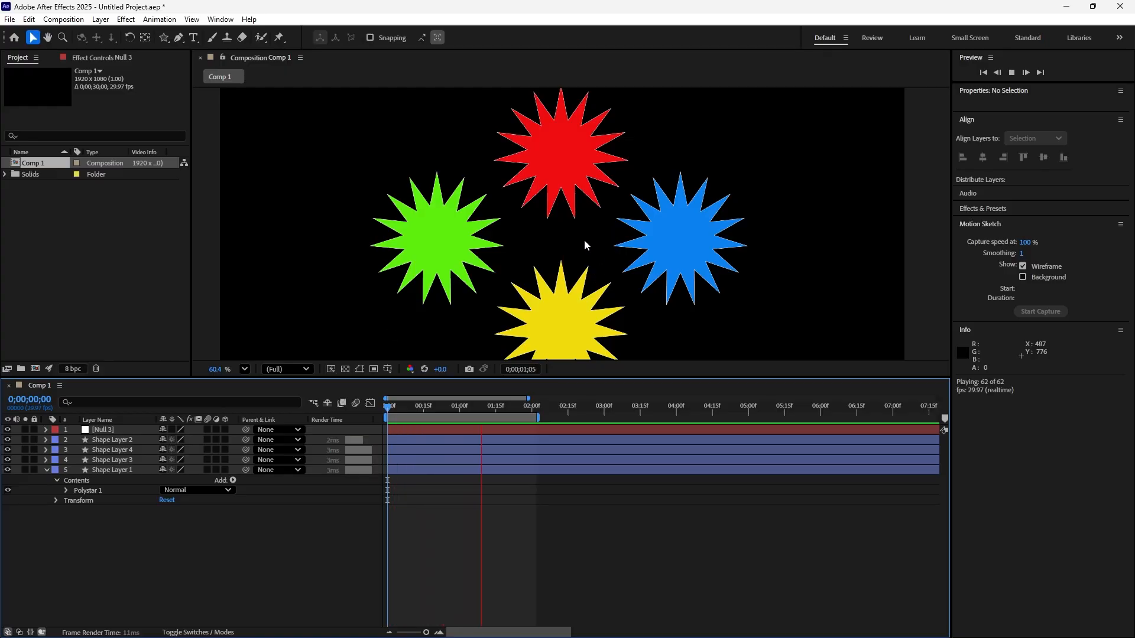
key("space")
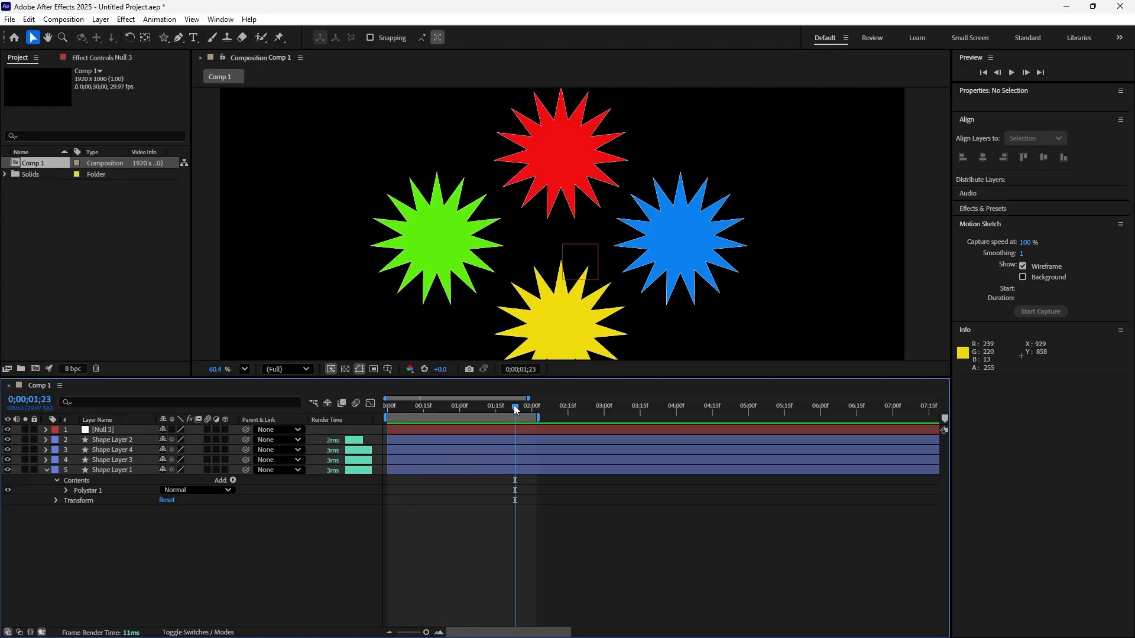
left_click_drag(514, 408, 418, 407)
left_click(147, 434)
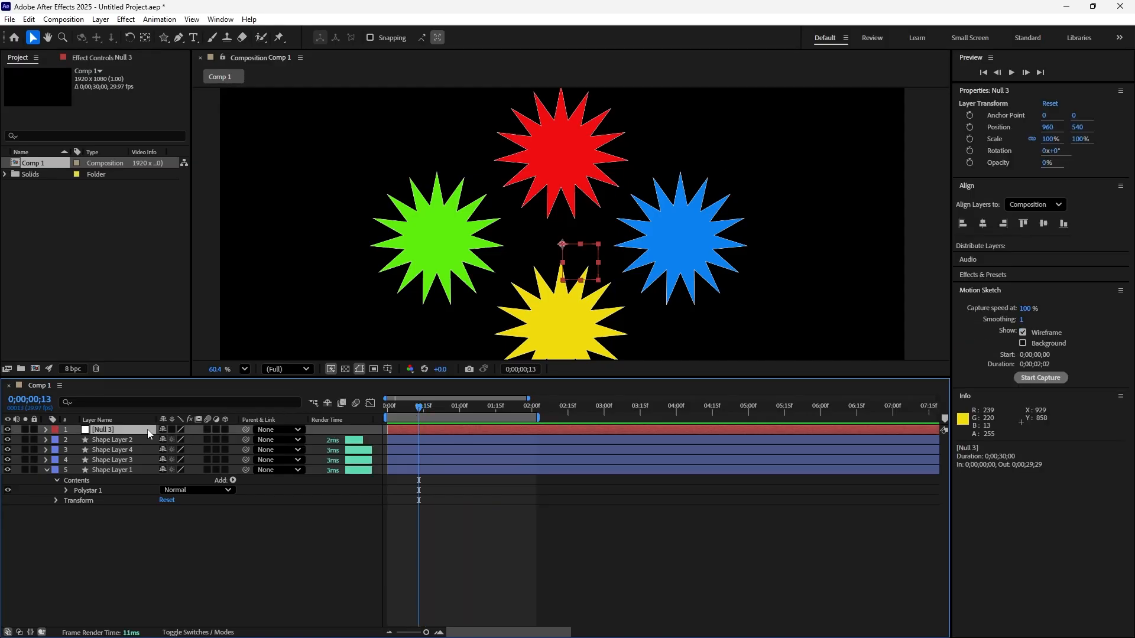
left_click(335, 541)
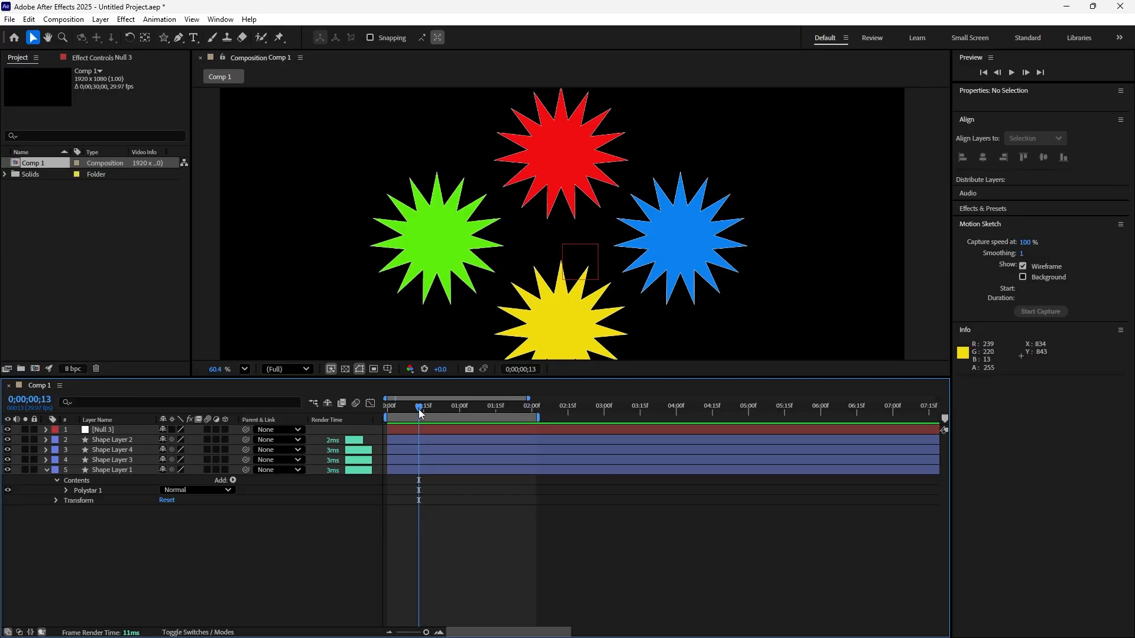
Return to the composition start and compare the transform properties of the blue star's layer with those of the null object.
left_click_drag(419, 408, 356, 418)
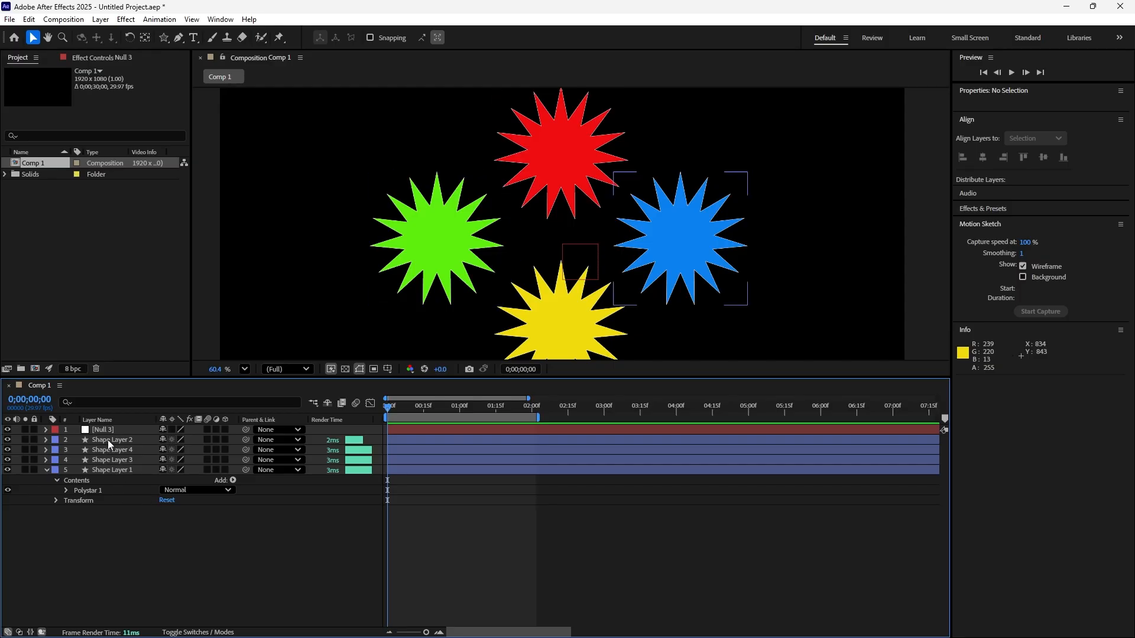
left_click(47, 442)
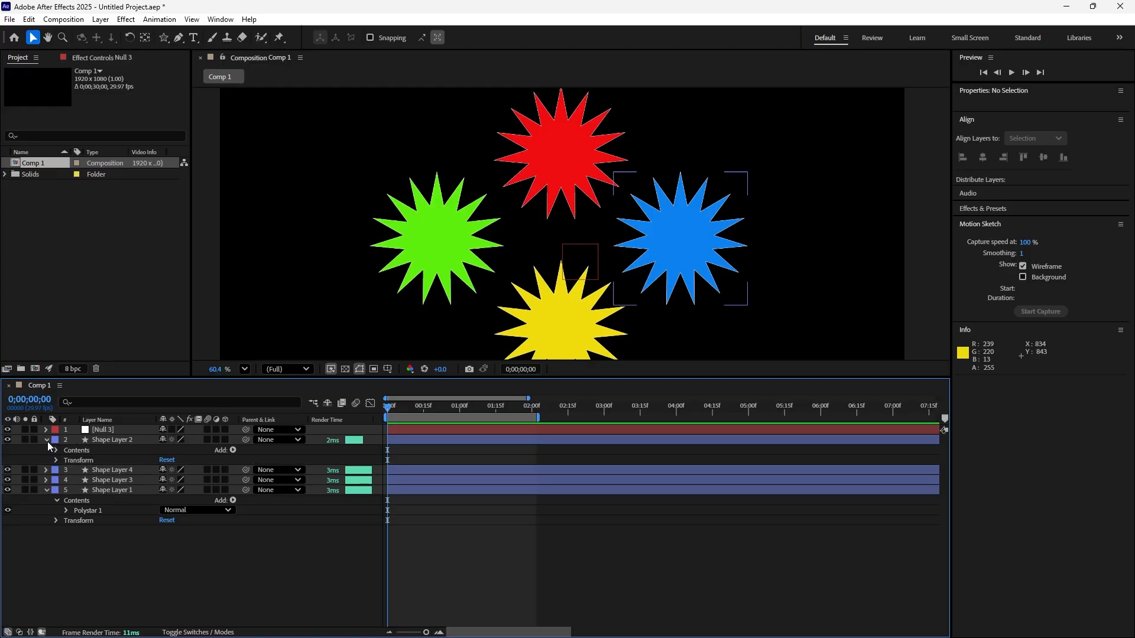
left_click(56, 461)
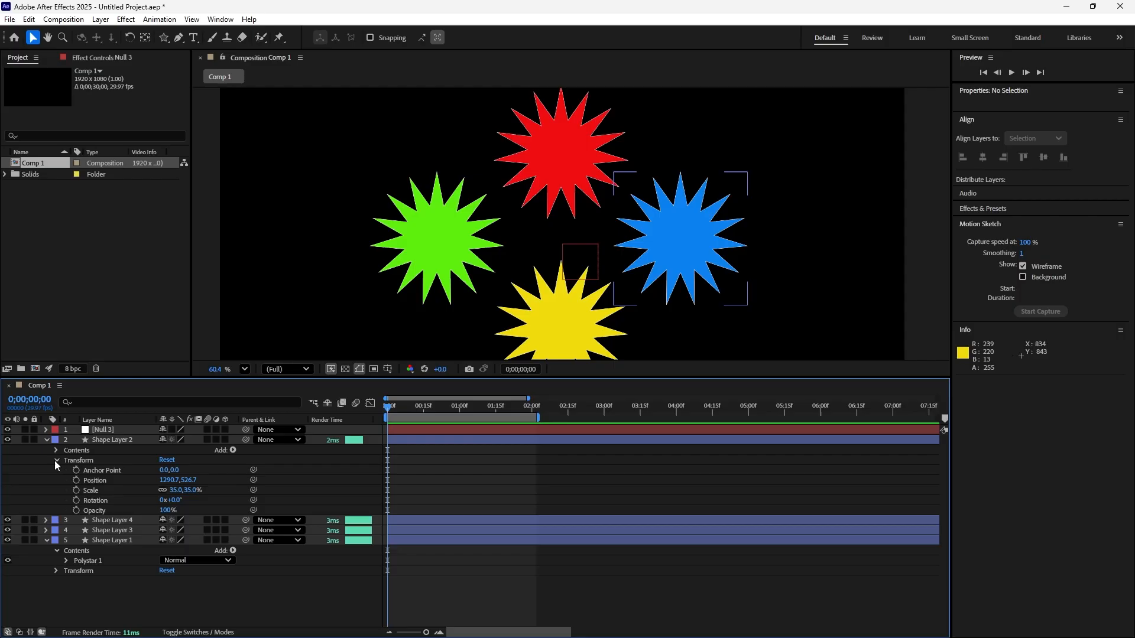
left_click(55, 460)
left_click(48, 440)
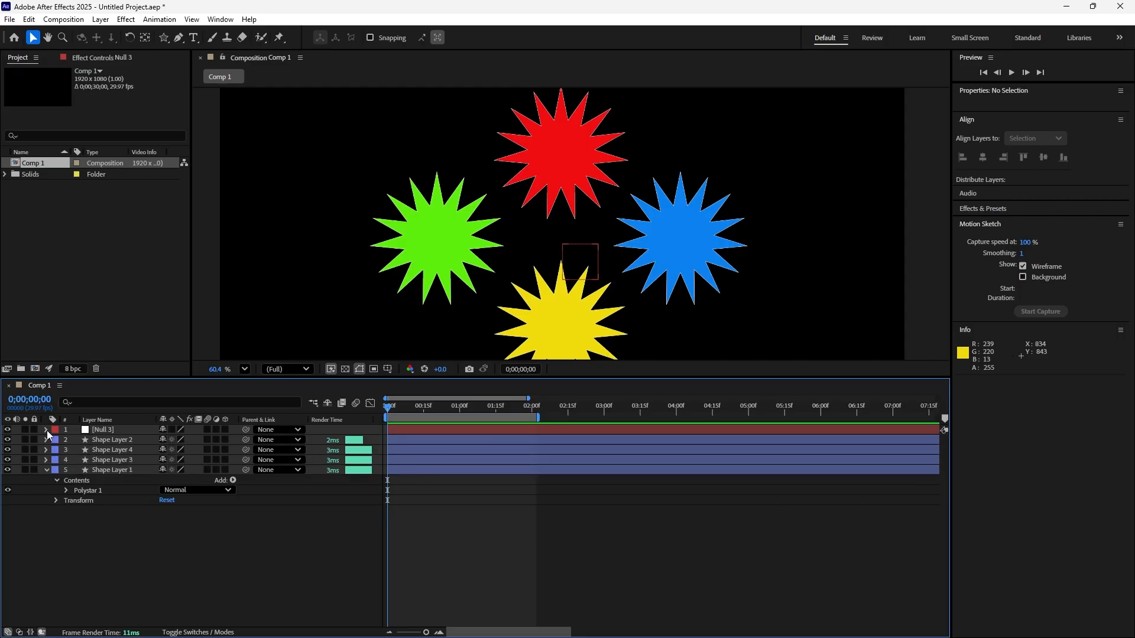
left_click(47, 430)
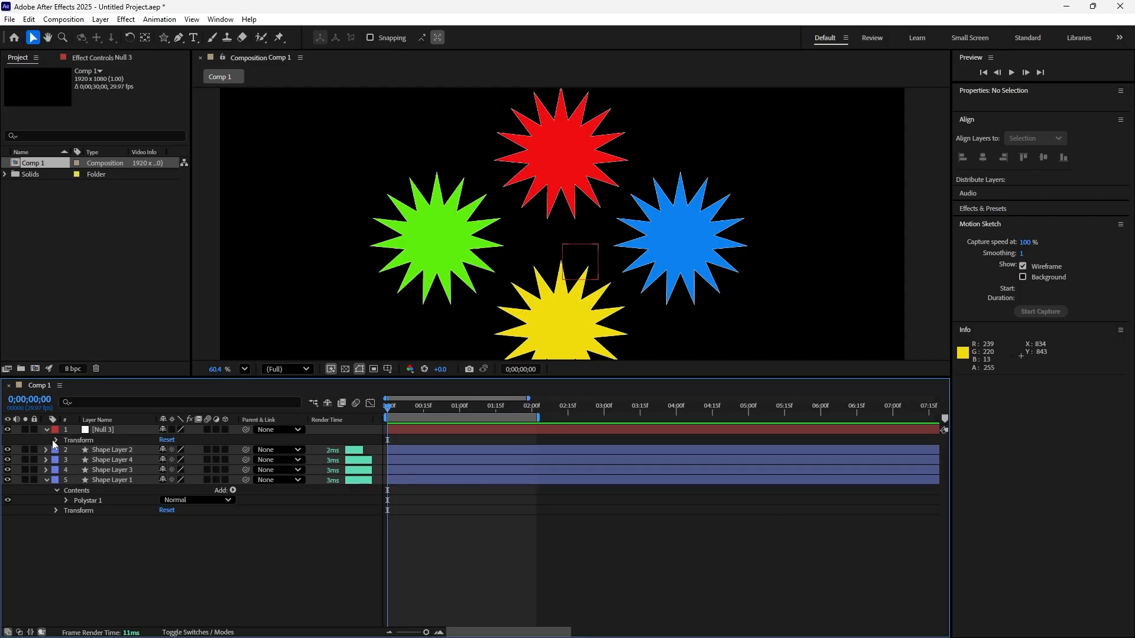
left_click(55, 441)
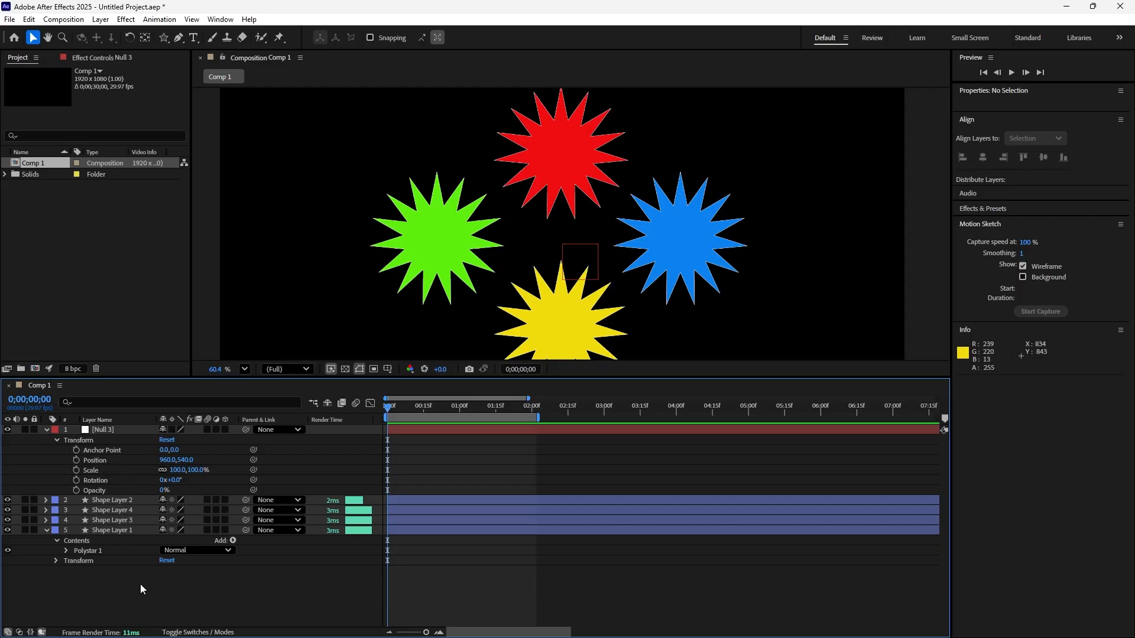
left_click(58, 441)
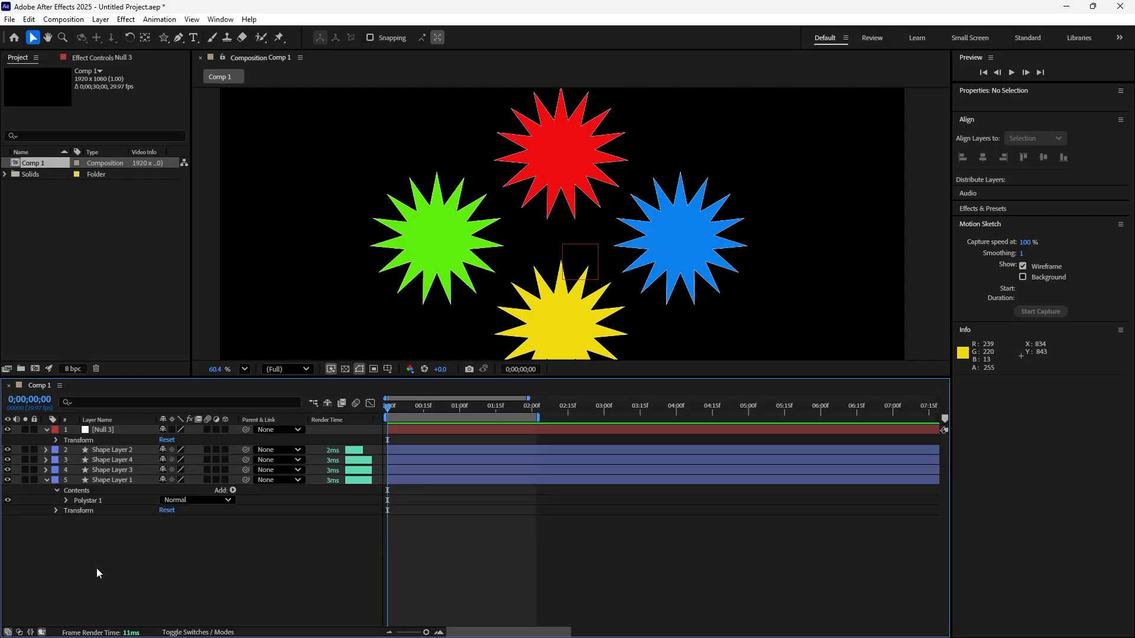
Parent all four star shape layers to the null object, Null 3.
left_click(118, 450)
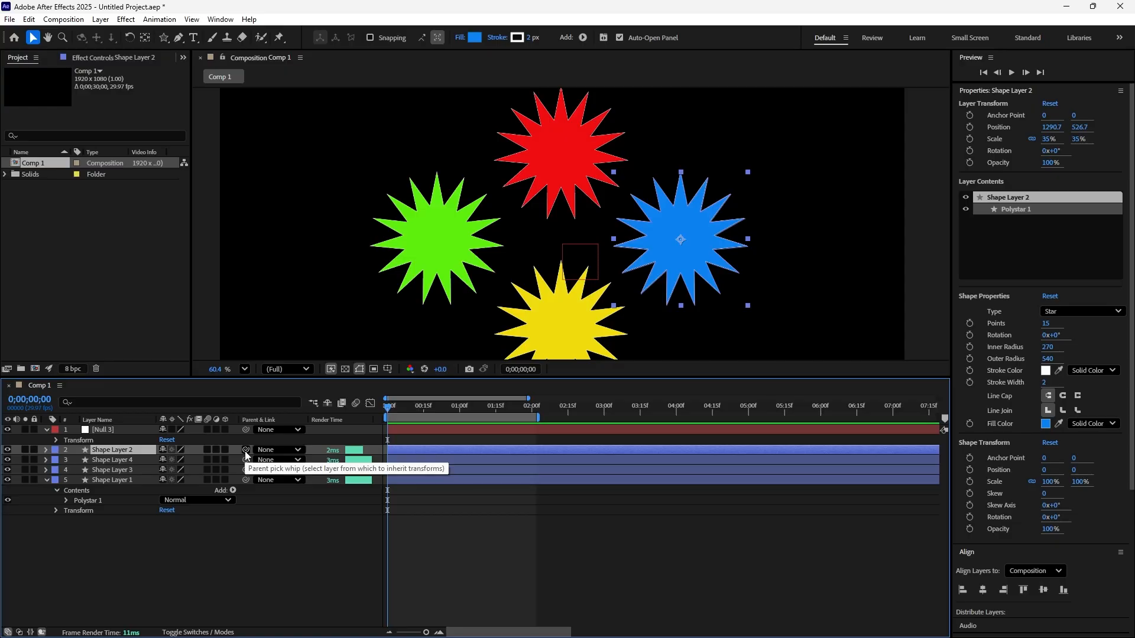
left_click_drag(245, 451, 133, 432)
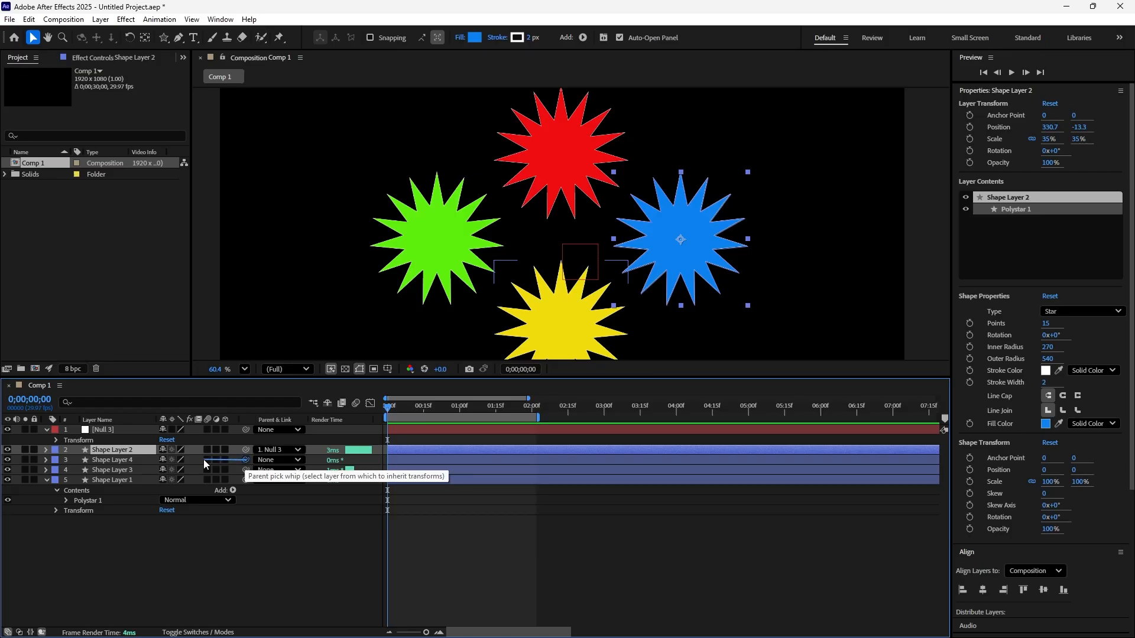
left_click_drag(204, 494, 123, 426)
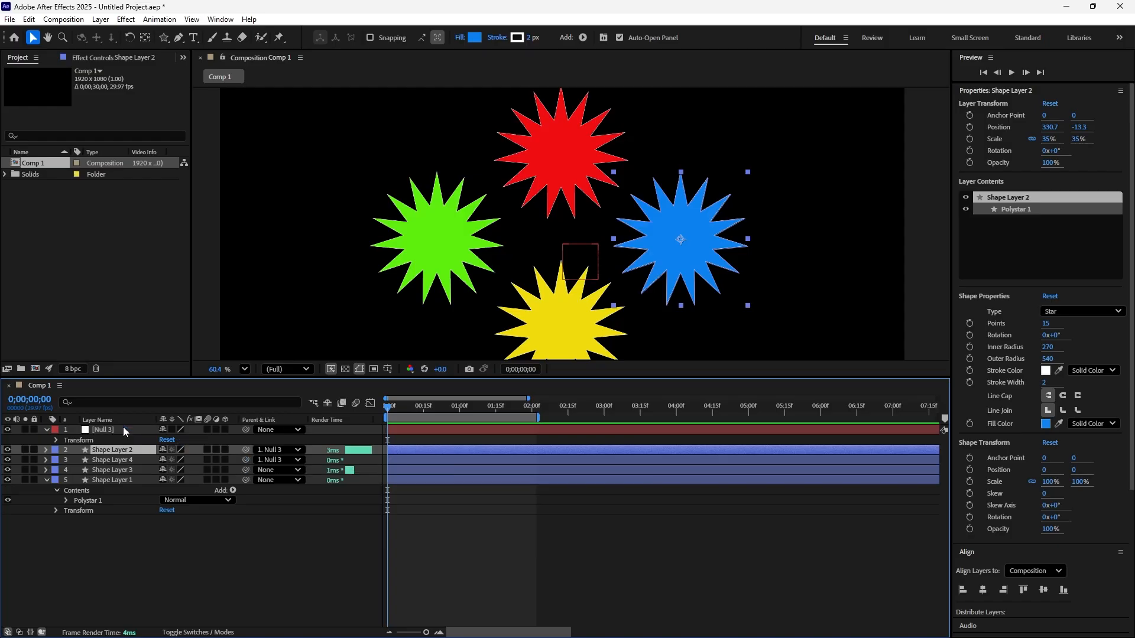
left_click(271, 471)
left_click(246, 470)
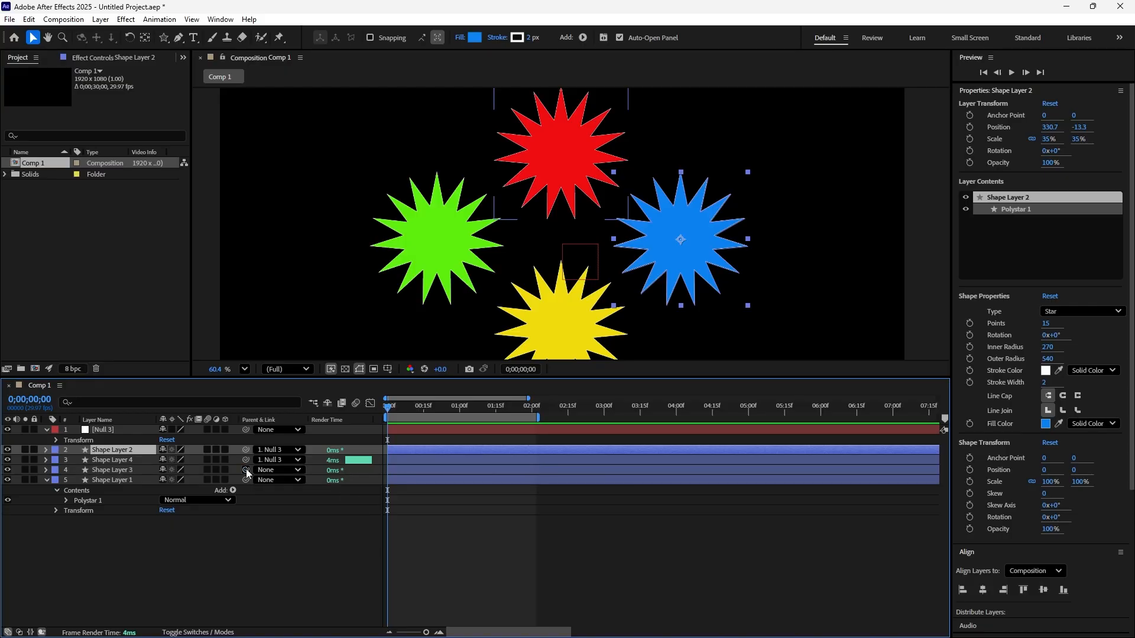
left_click_drag(246, 469, 134, 427)
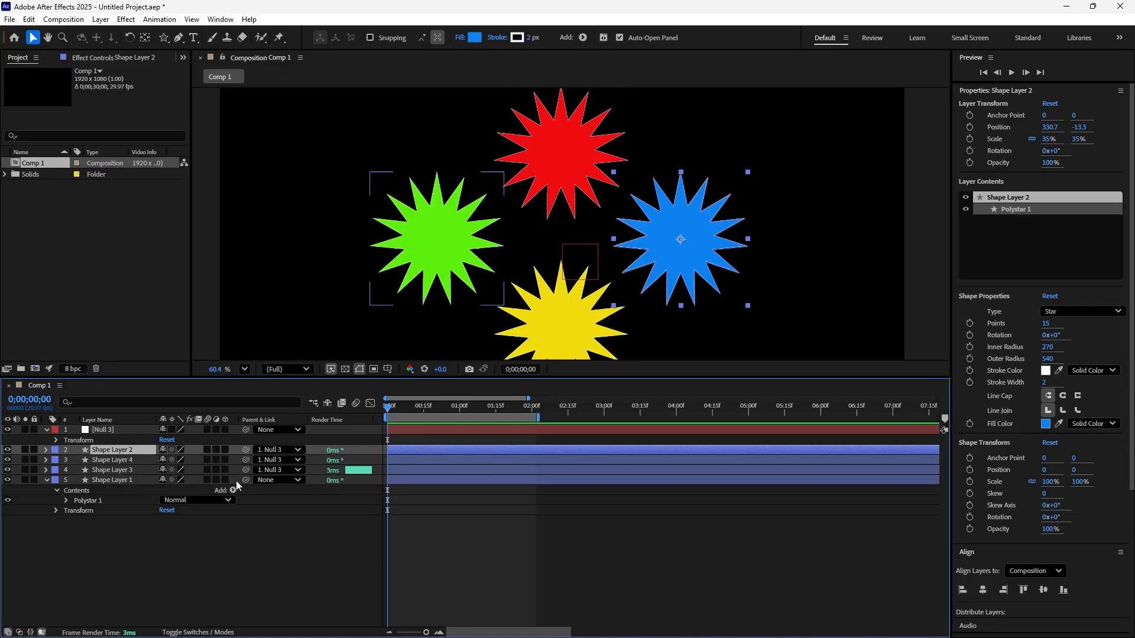
left_click_drag(245, 480, 133, 431)
Keyframe the null's Rotation at 0;00;00;00 and set it to -36x+0° at 0;00;02;02.
left_click(56, 440)
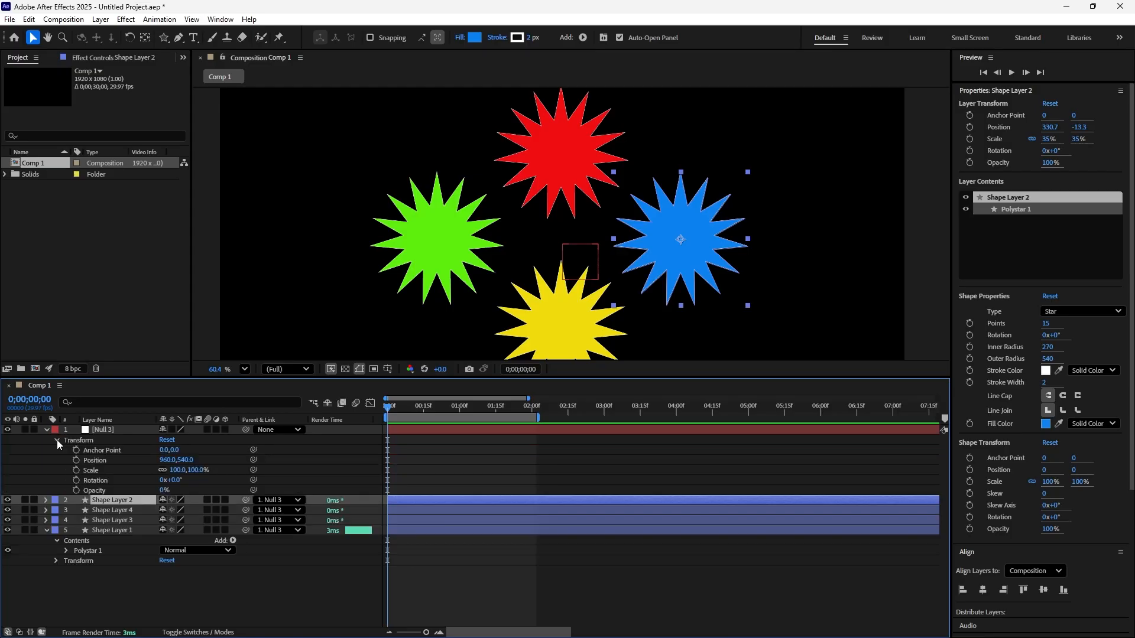
left_click(76, 480)
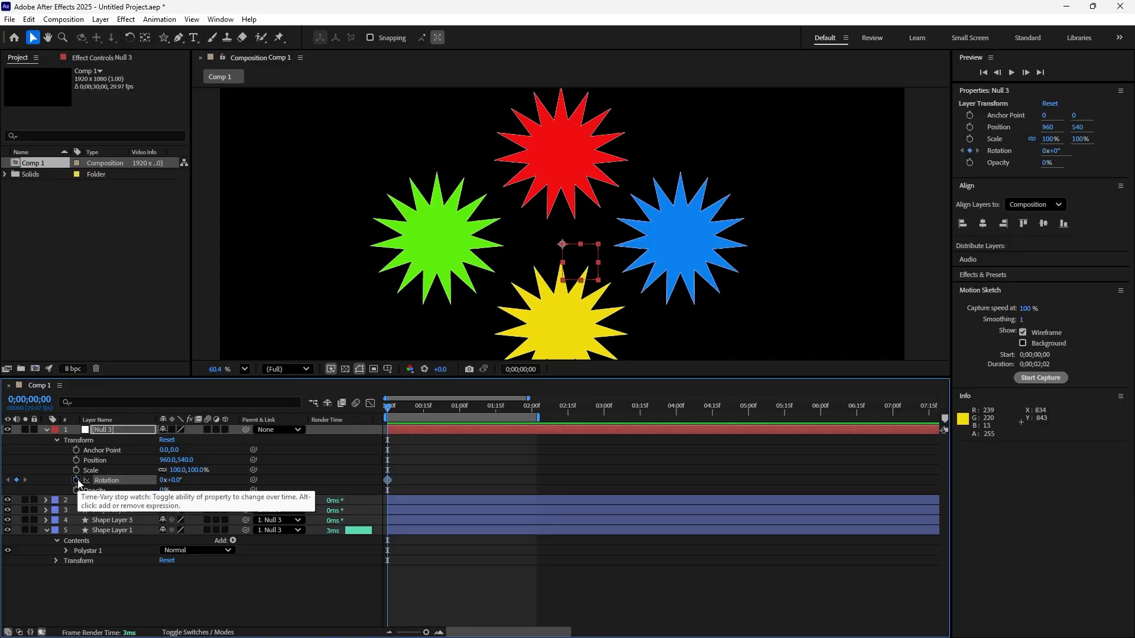
scroll(508, 208, "down", 4)
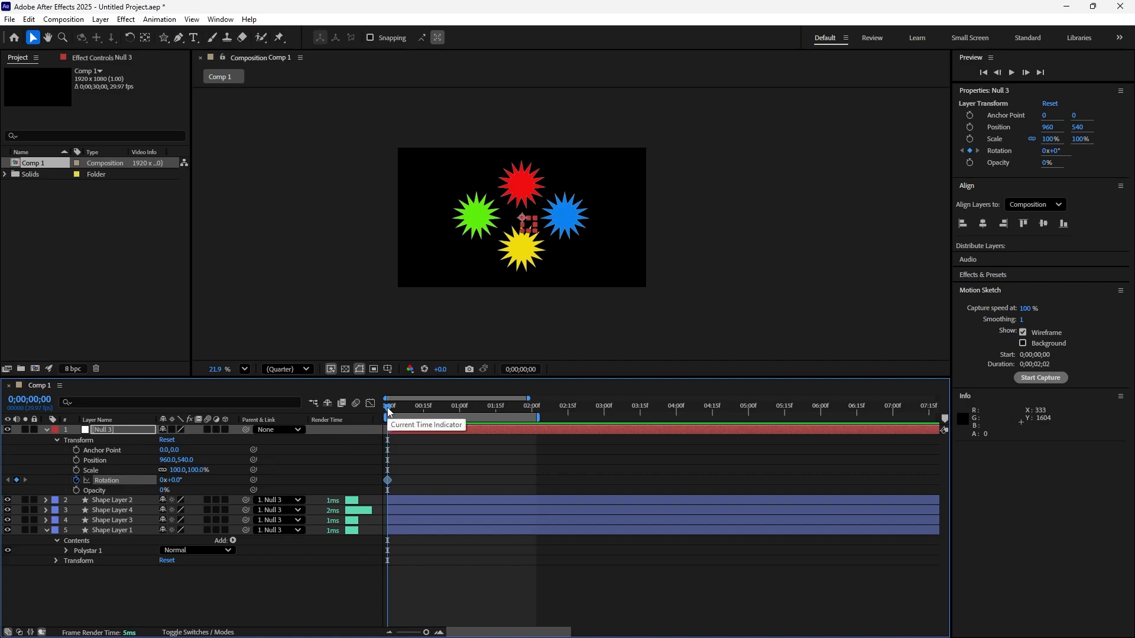
left_click_drag(387, 407, 537, 445)
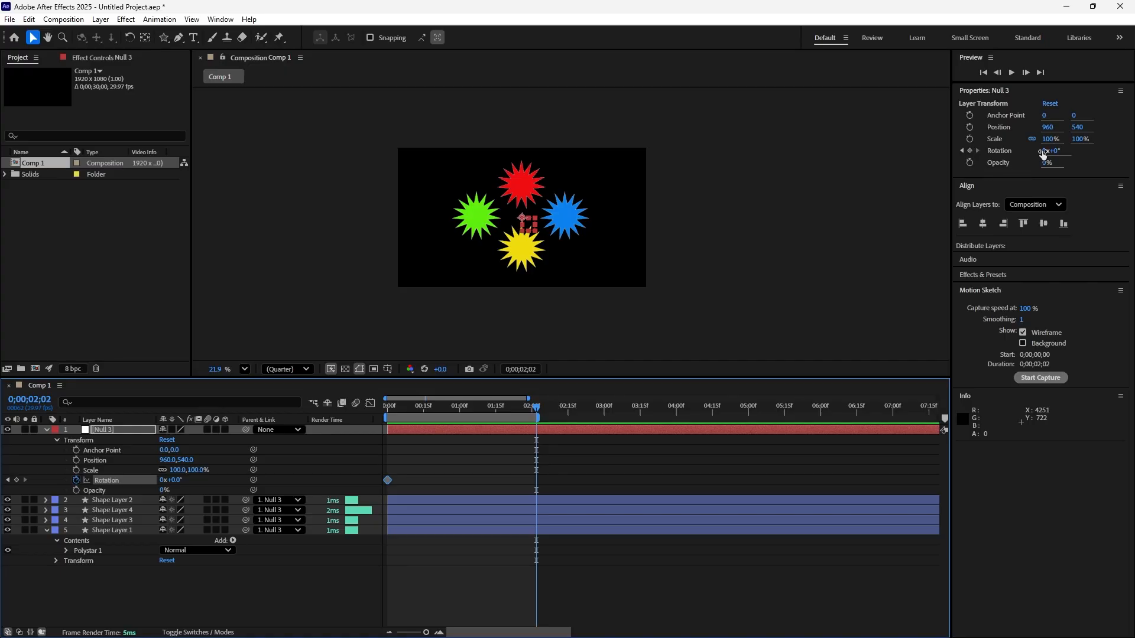
left_click_drag(1043, 154, 1029, 158)
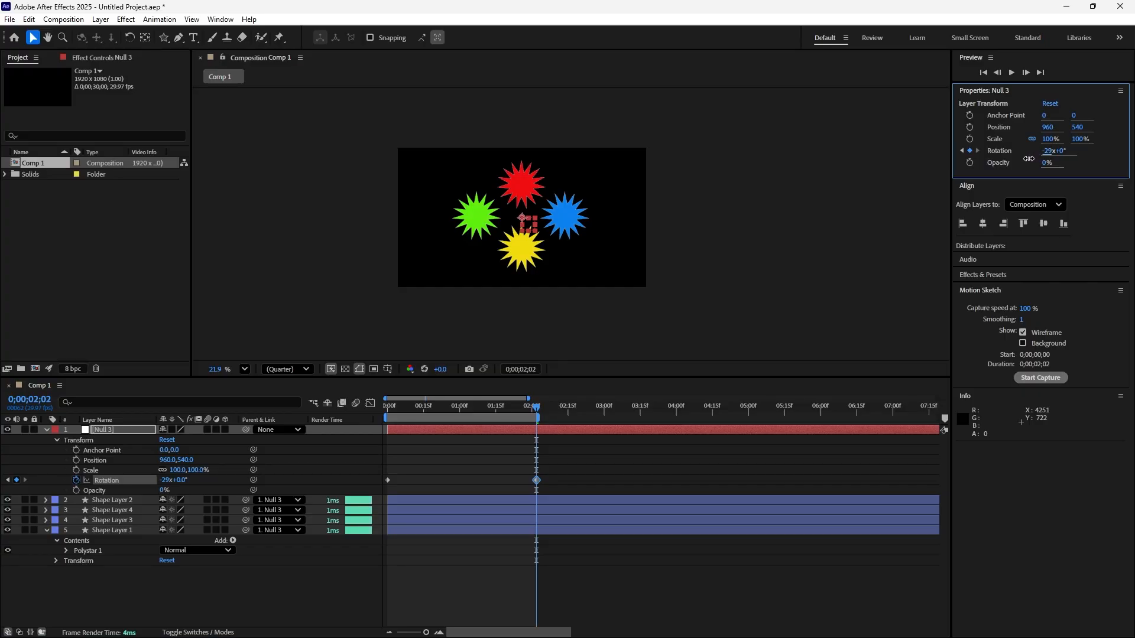
left_click_drag(1029, 159, 1028, 161)
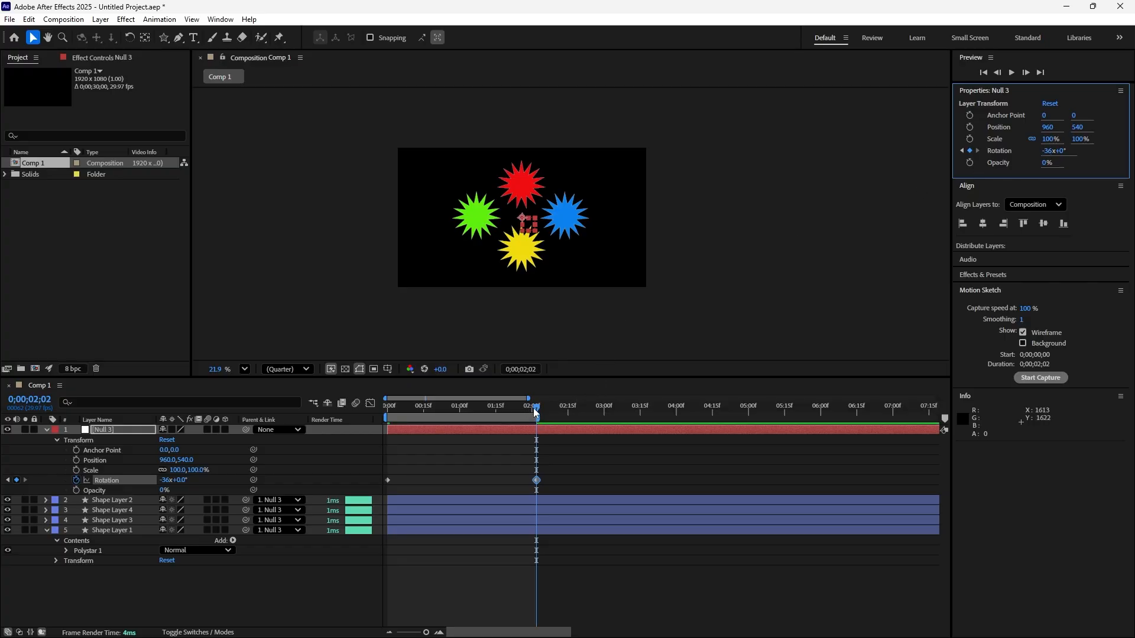
Preview the rotation from the composition start and scrub through it to examine how the stars follow the null.
left_click_drag(535, 412, 384, 423)
key("space")
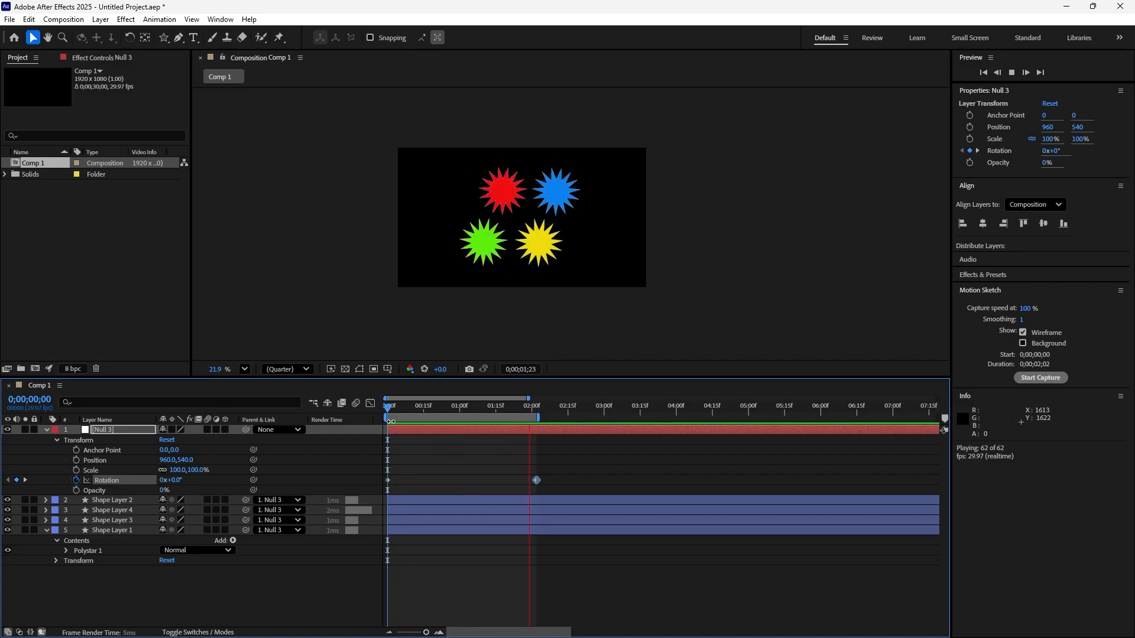
key("space")
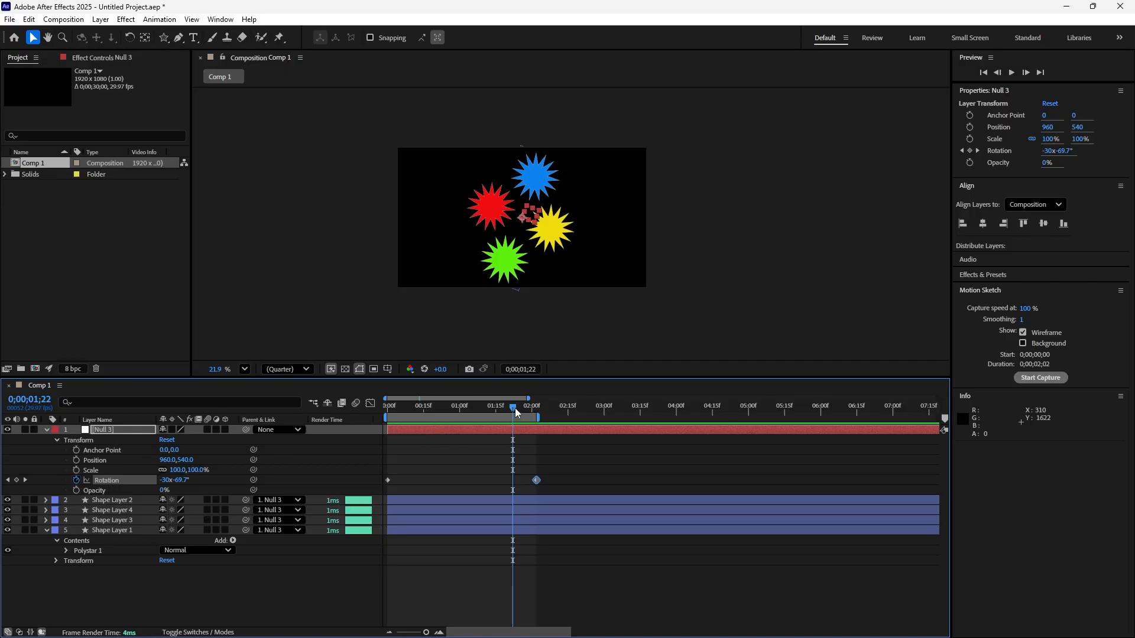
left_click_drag(513, 406, 461, 419)
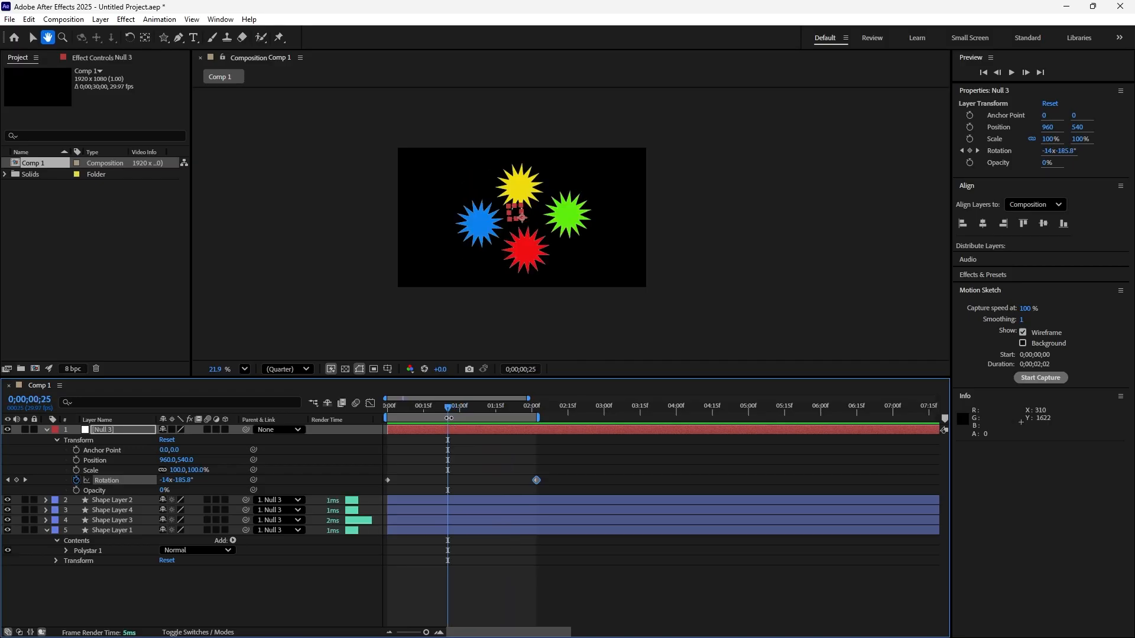
key("space")
key("space")
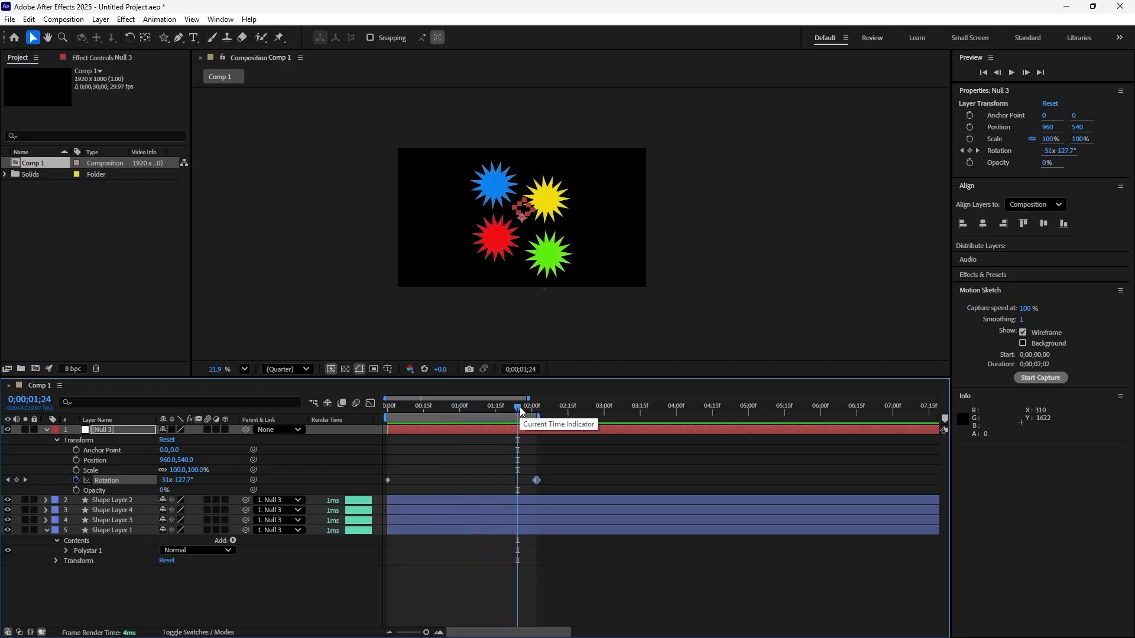
Keyframe the null's Scale at 0;00;00;00 and set it to 1334% at 0;00;02;02.
key("Home")
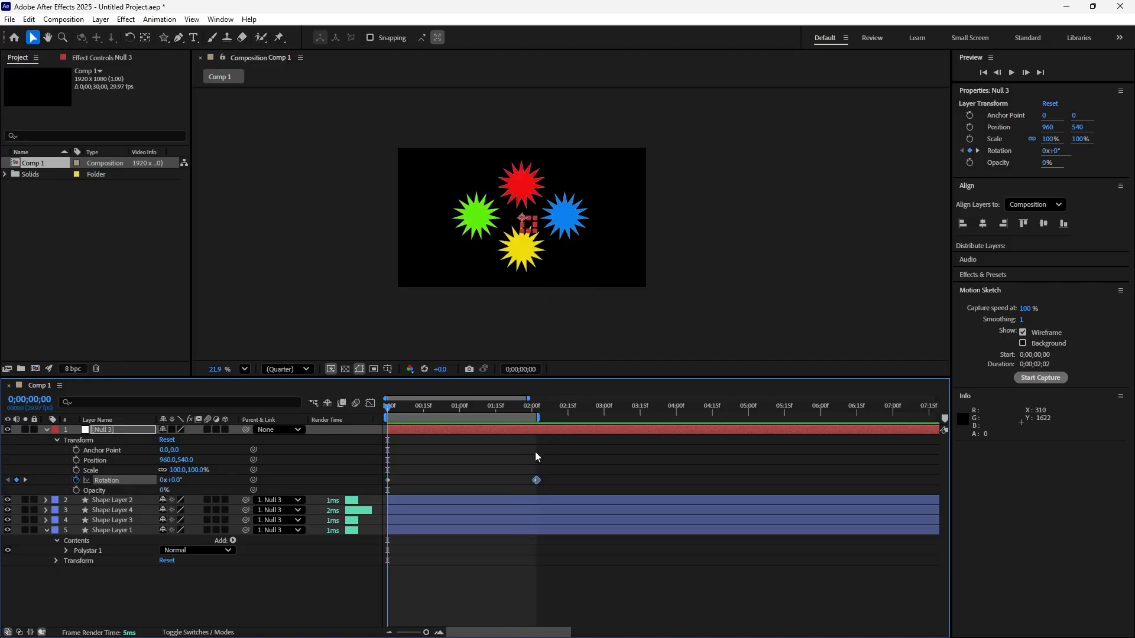
left_click(77, 470)
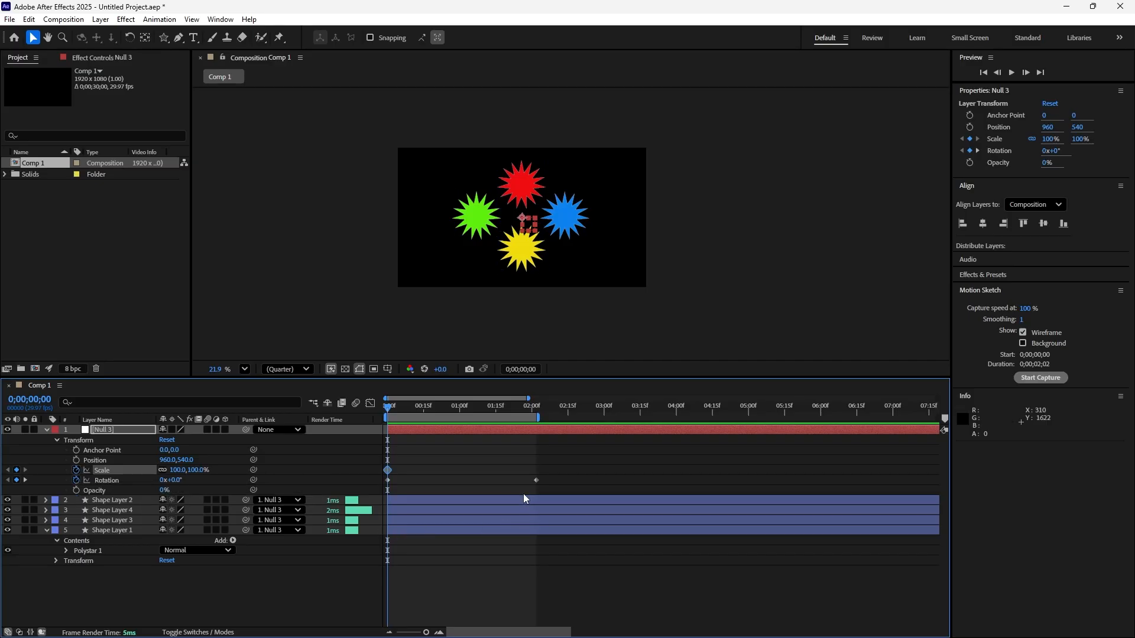
left_click(978, 150)
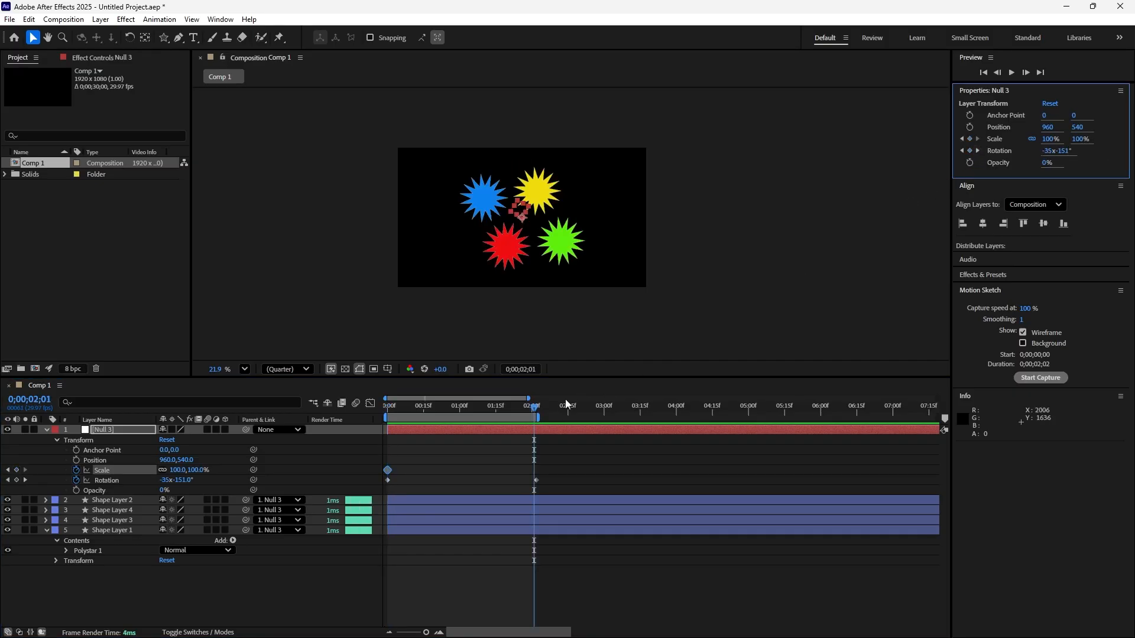
left_click_drag(425, 634, 428, 635)
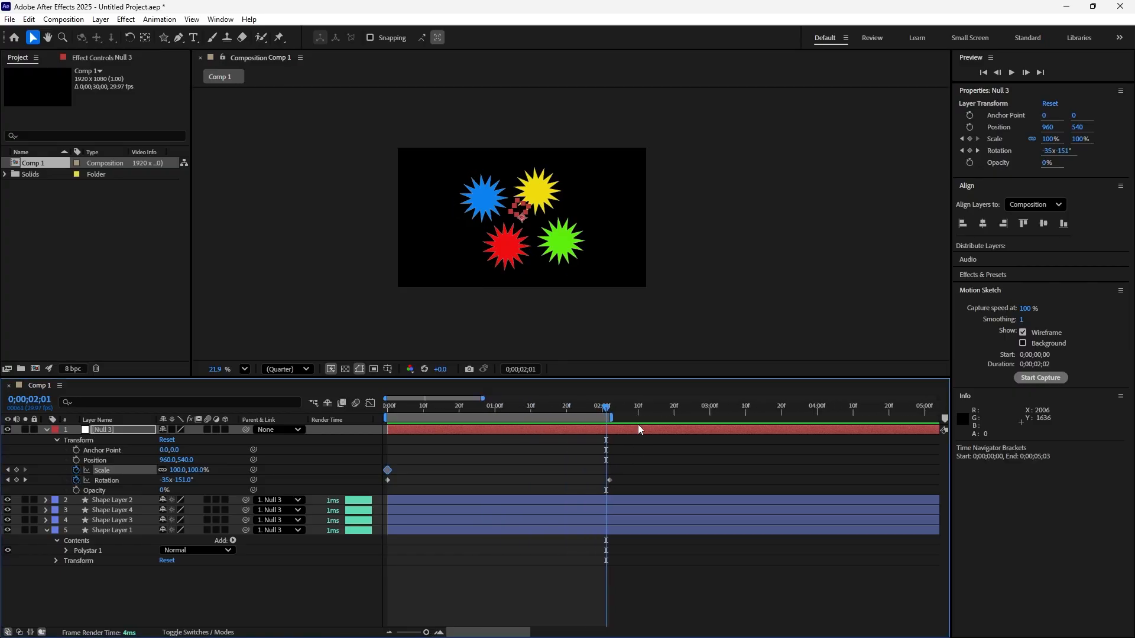
left_click_drag(608, 409, 610, 411)
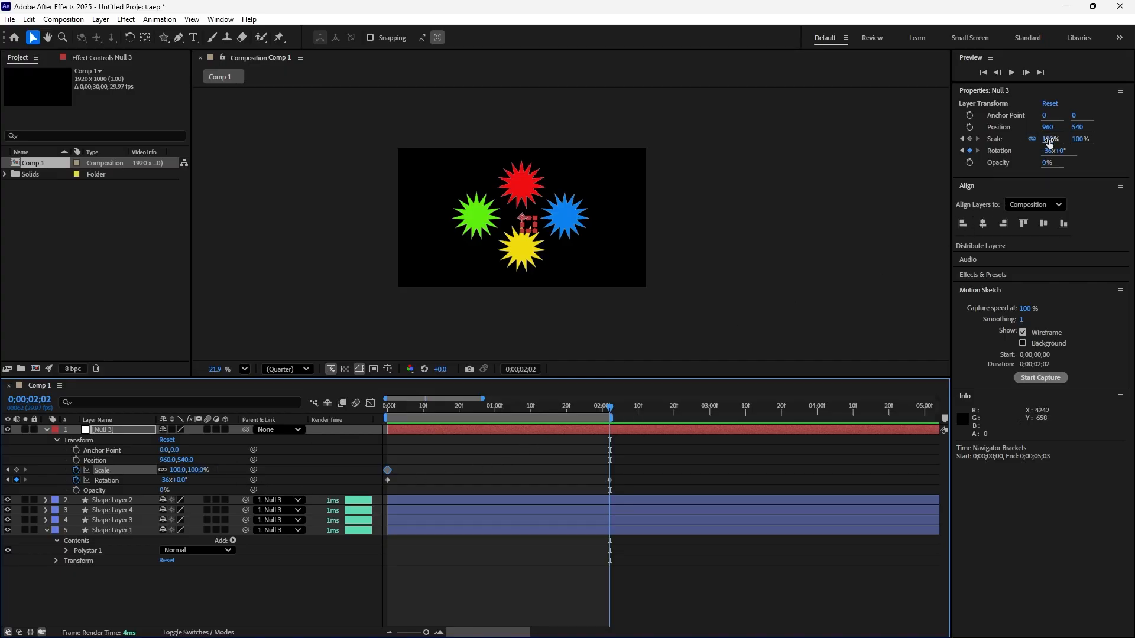
left_click(1014, 139)
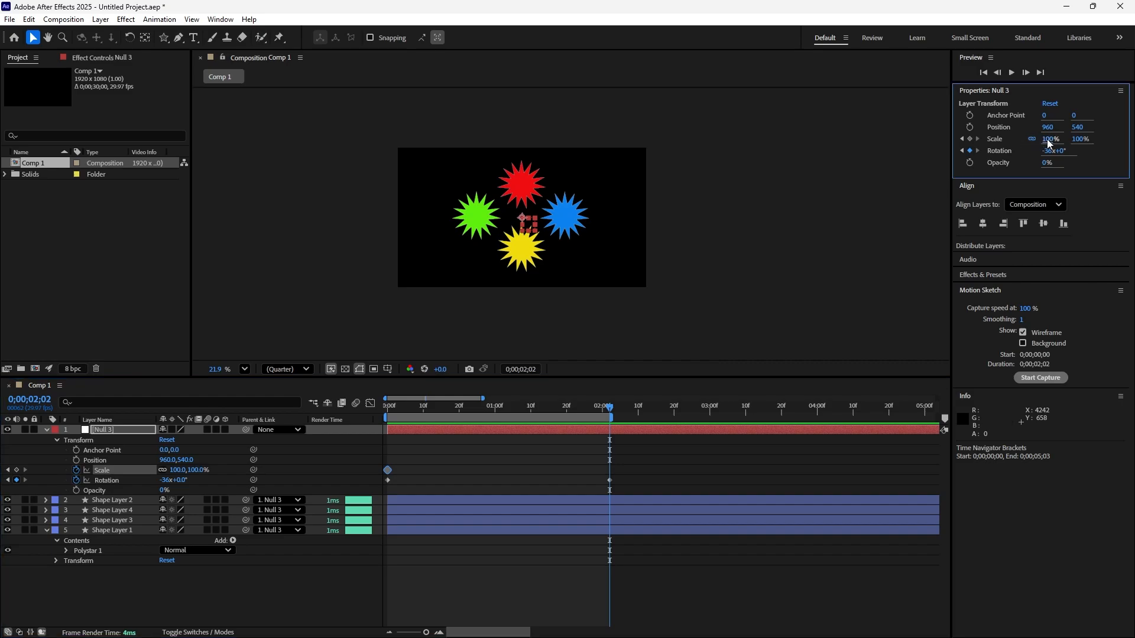
left_click_drag(1049, 139, 1131, 144)
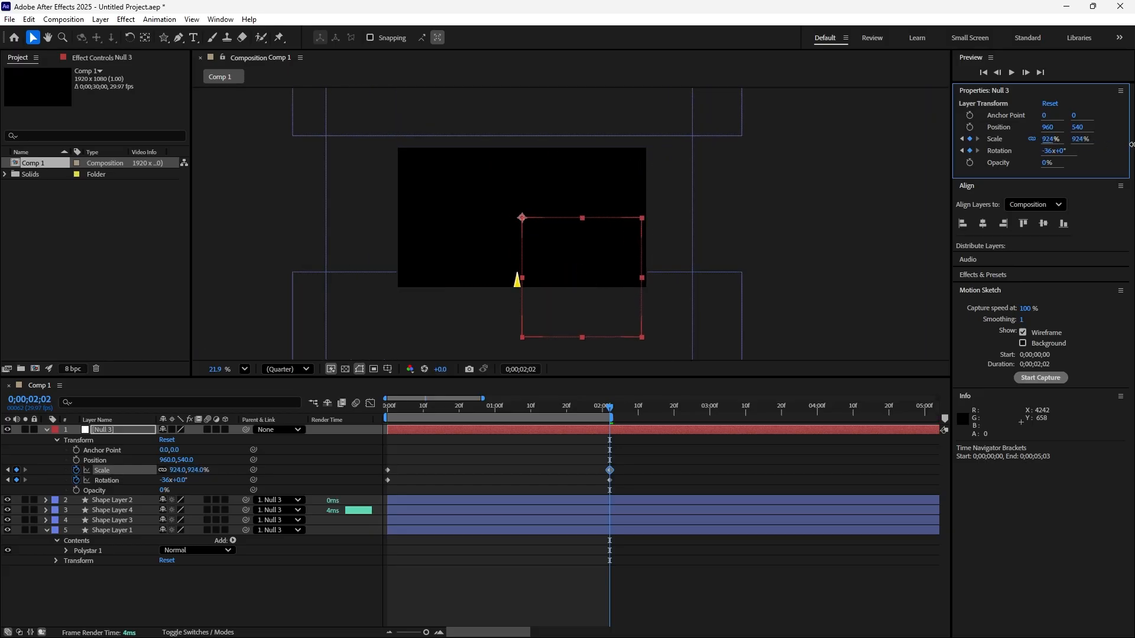
left_click_drag(1048, 143, 1131, 143)
left_click(879, 213)
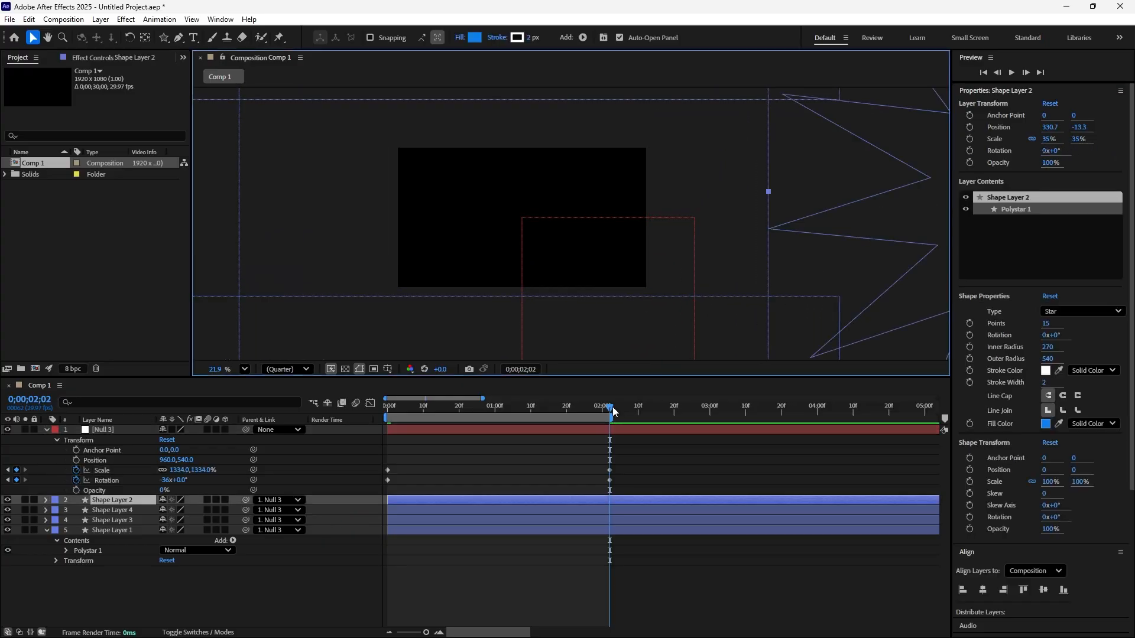
Preview the combined scale and rotation animation from the start, and scrub its first frames to examine the stars' motion.
left_click_drag(610, 408, 388, 451)
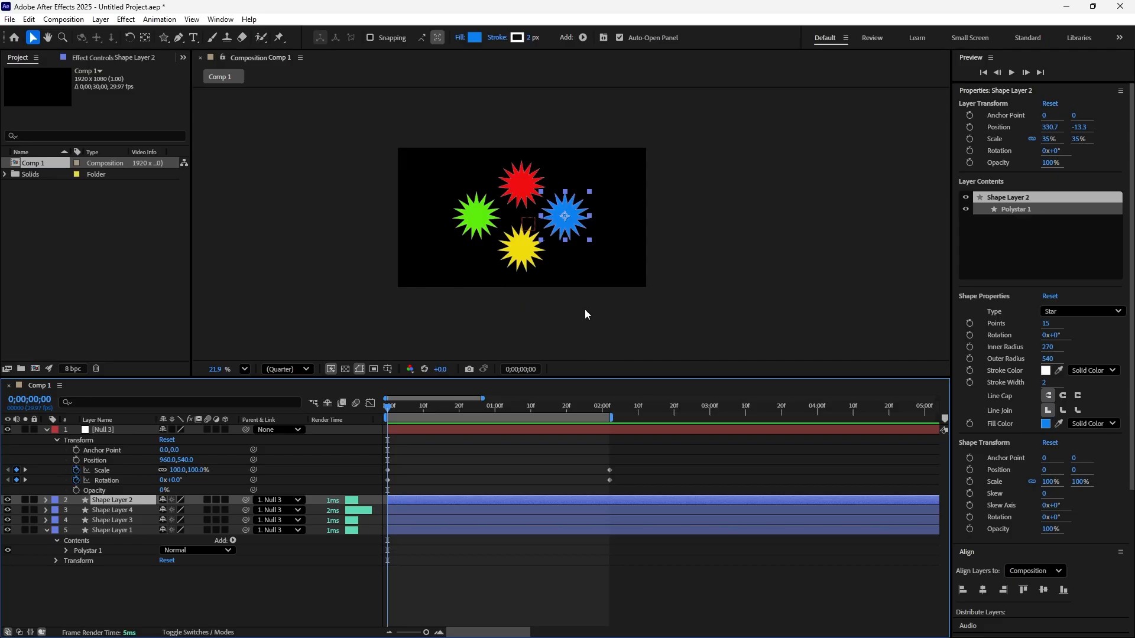
key("space")
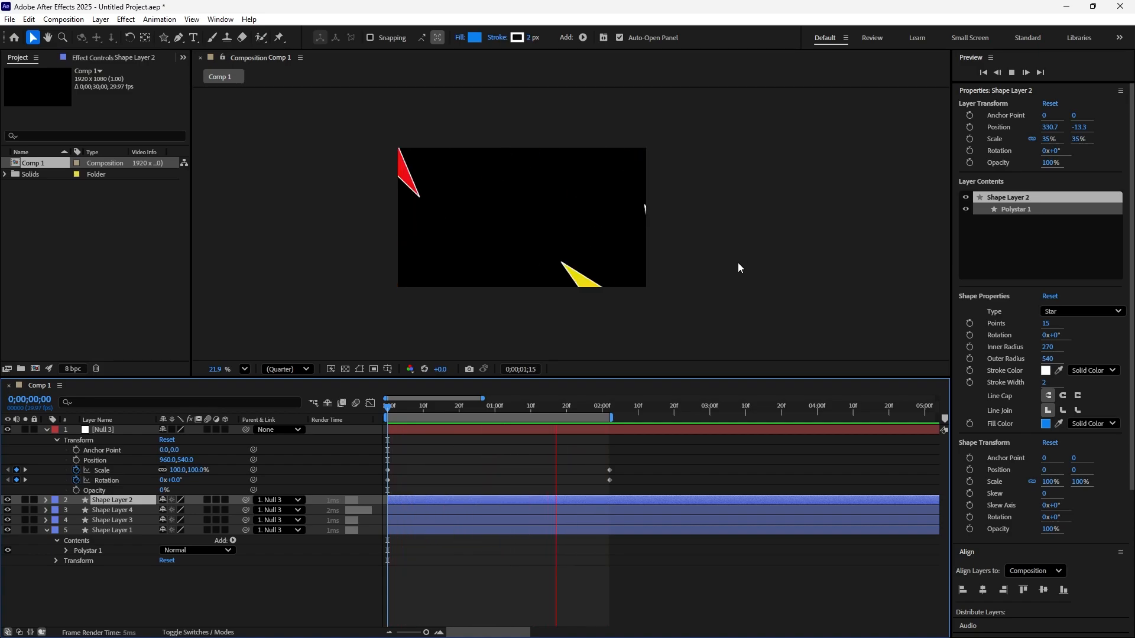
key("space")
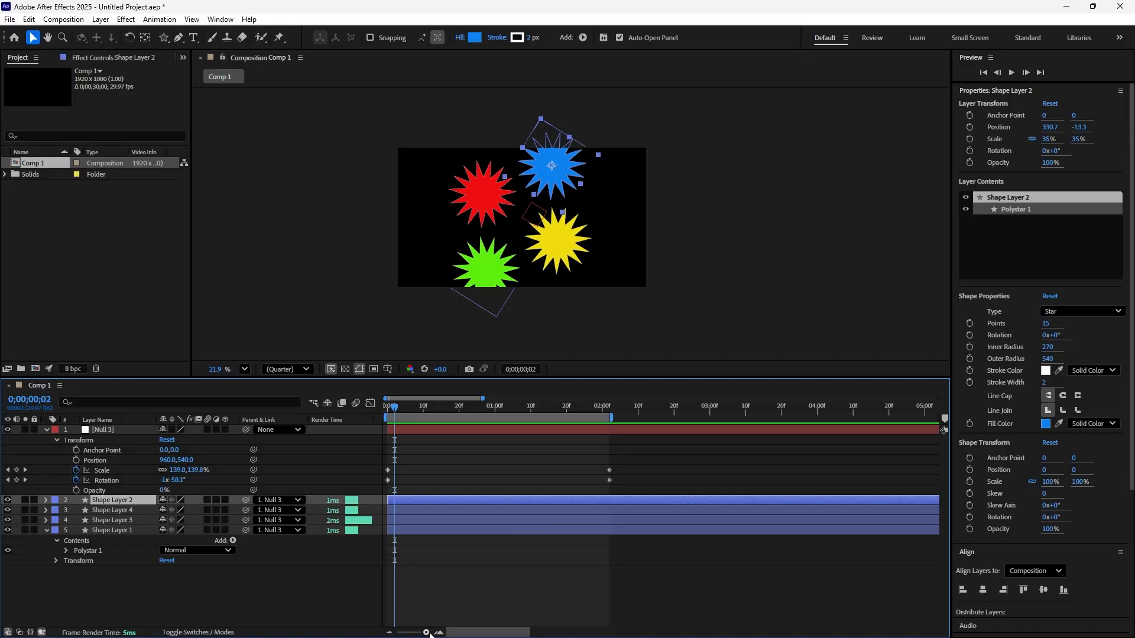
left_click_drag(426, 634, 423, 636)
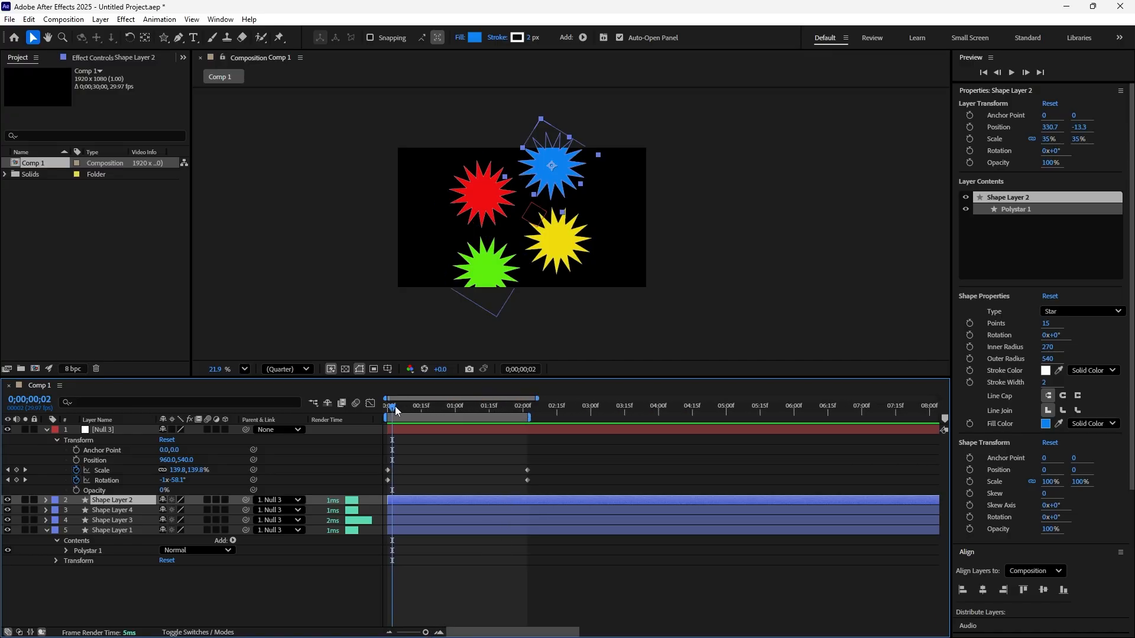
left_click_drag(396, 409, 402, 412)
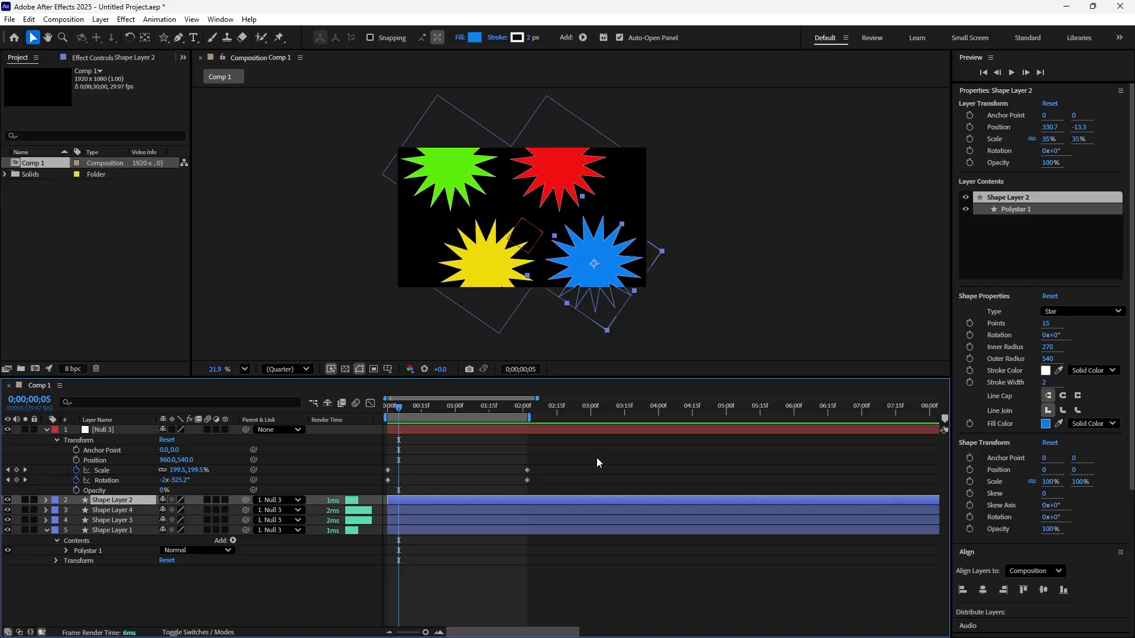
Move the null's ending Scale and Rotation keyframes to 0;00;04;00 and extend the work area to end there.
left_click_drag(564, 455, 657, 456)
left_click_drag(533, 409, 658, 447)
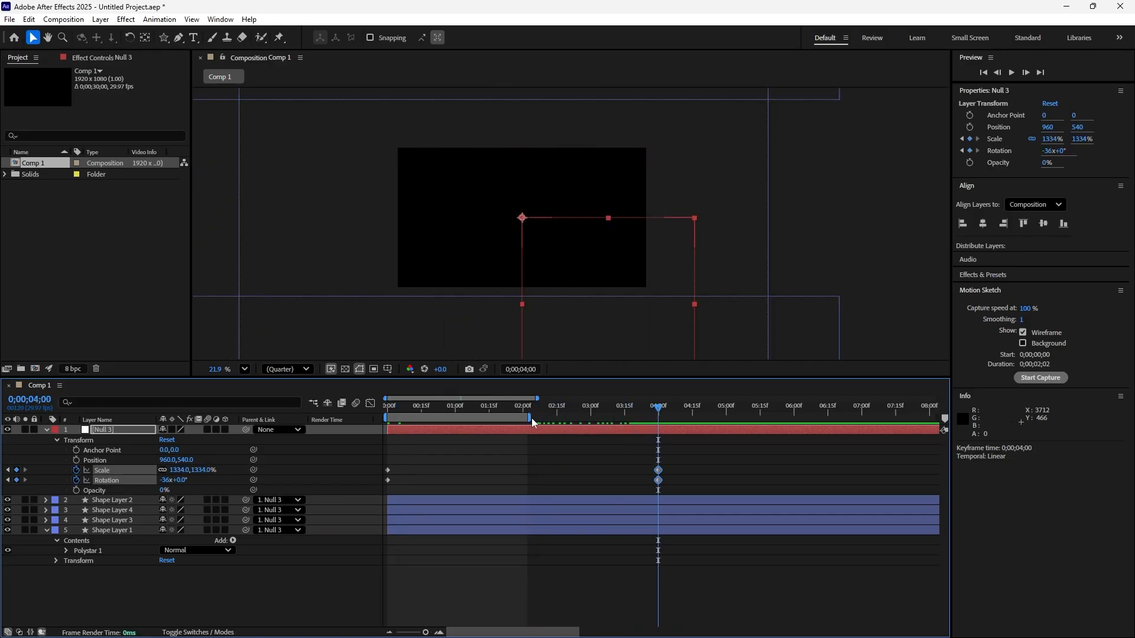
left_click_drag(532, 420, 655, 422)
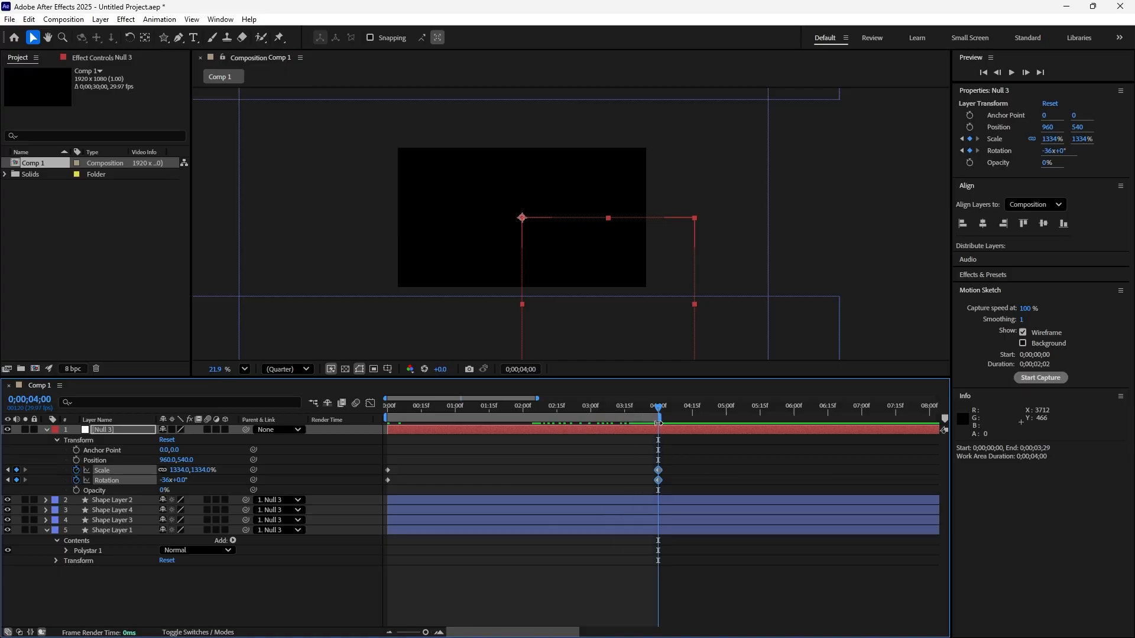
Preview the four-second scale and rotation animation and scrub through it to examine how the stars move at the slower pace.
key("space")
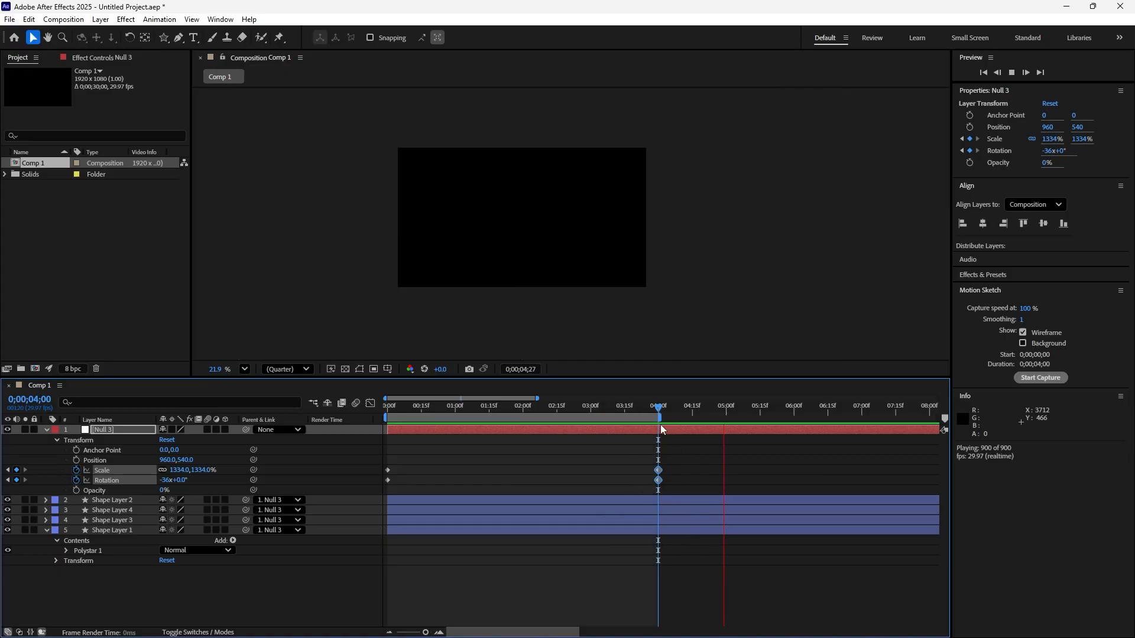
key("space")
left_click_drag(741, 408, 443, 450)
key("space")
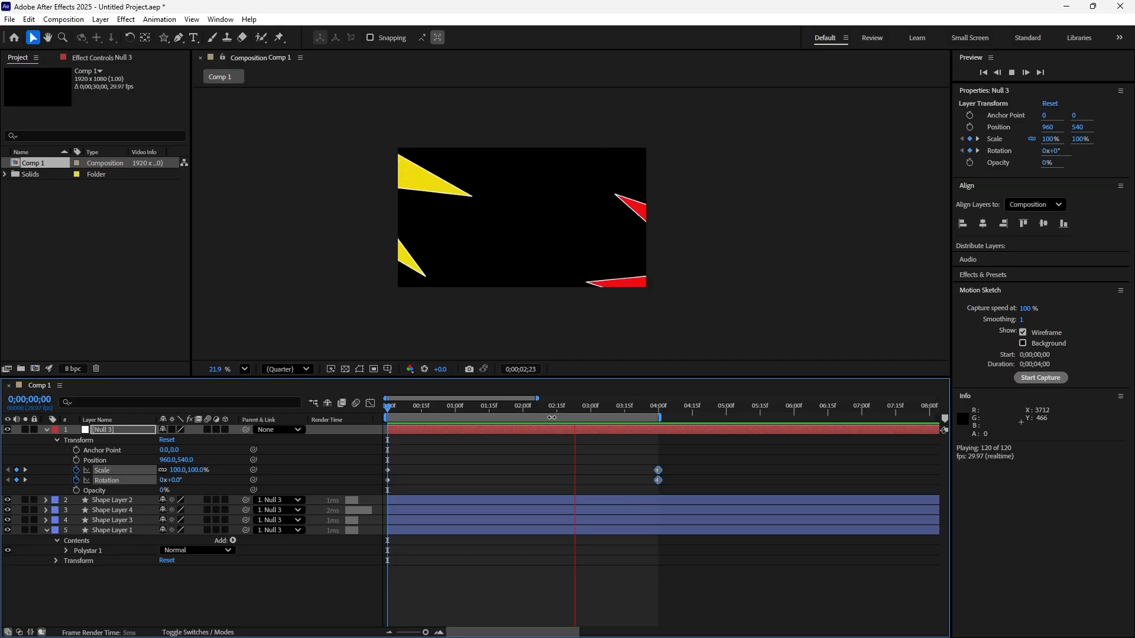
key("space")
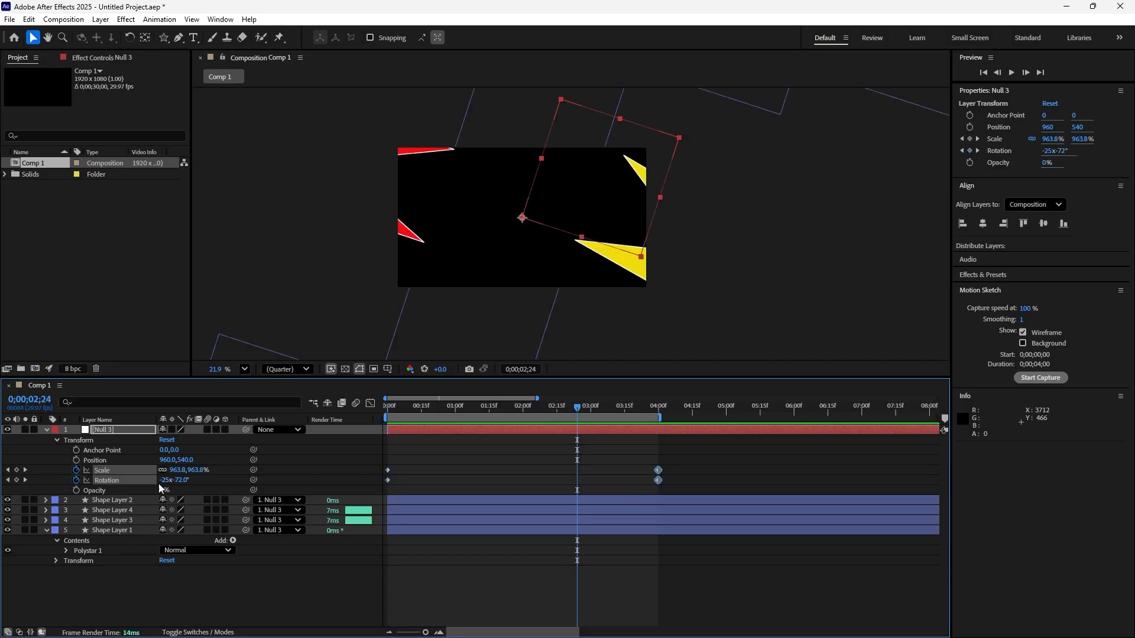
left_click(121, 481)
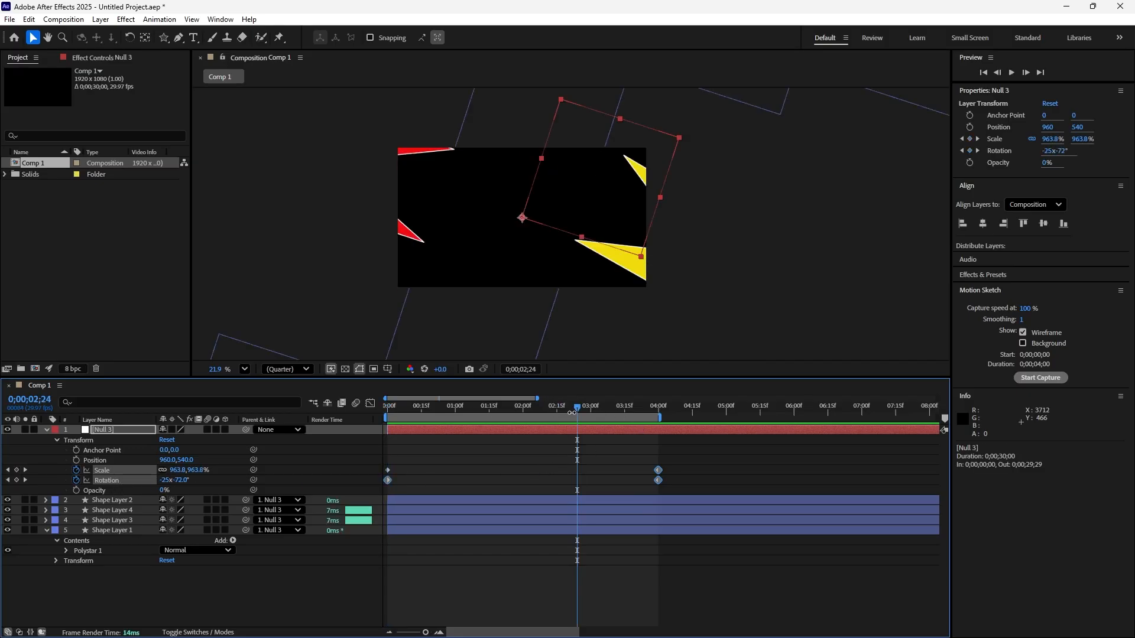
left_click_drag(577, 413, 621, 455)
key("space")
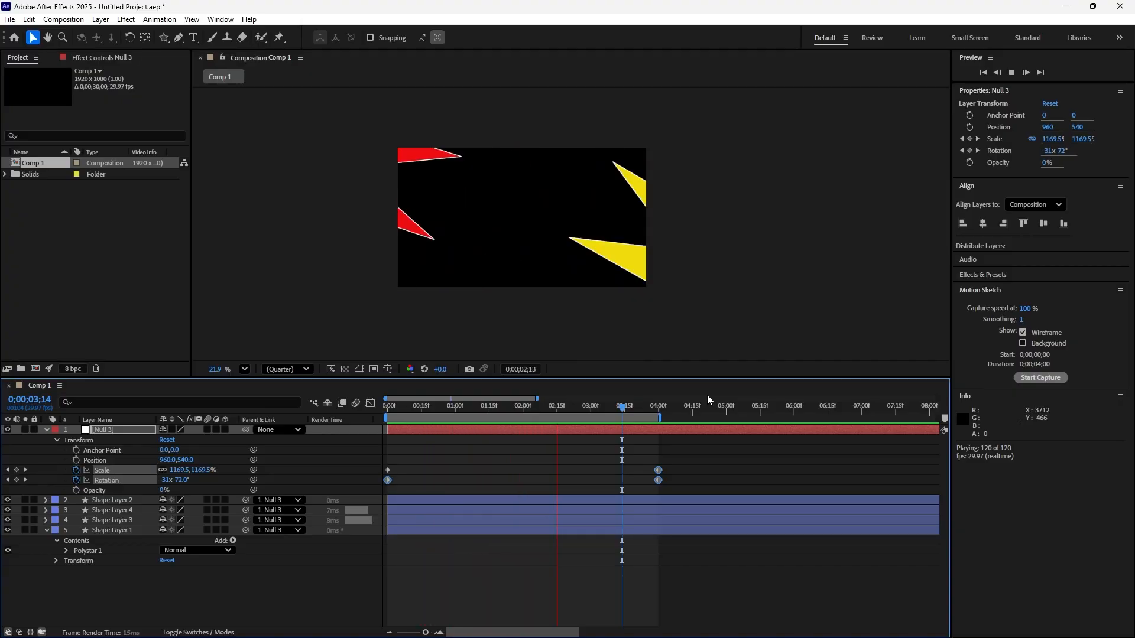
key("space")
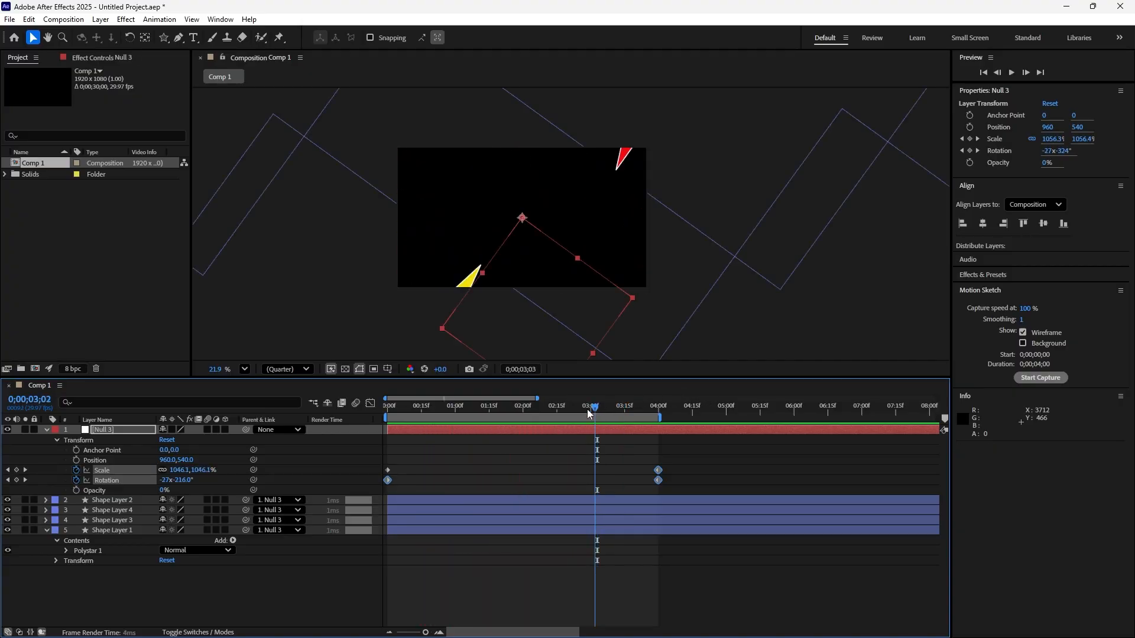
key("Home")
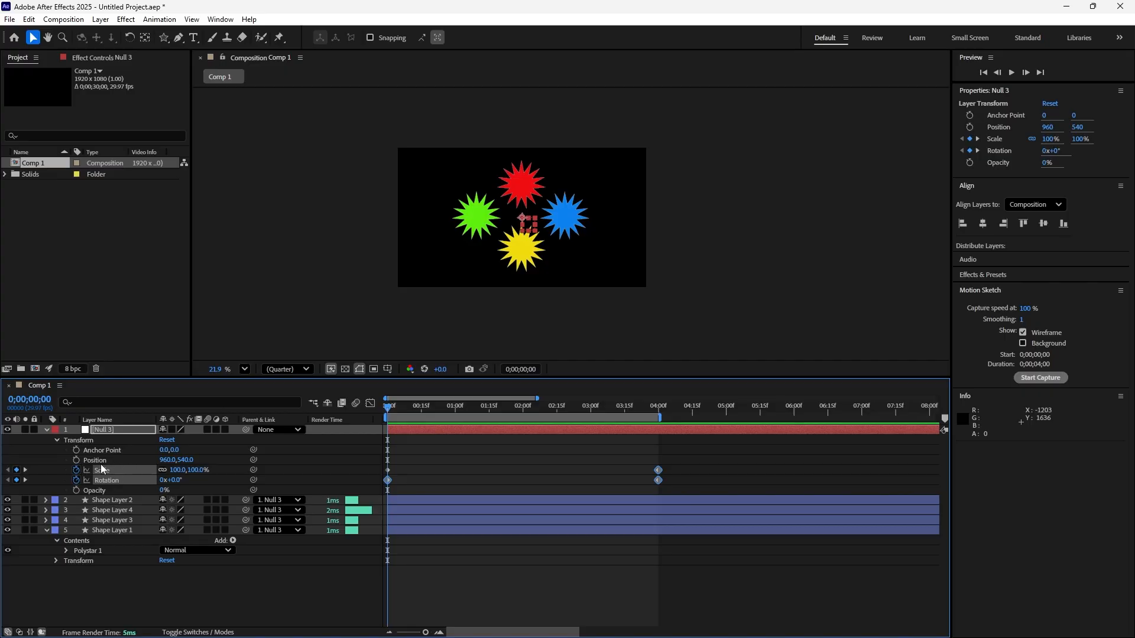
Copy the null's starting Scale and Rotation keyframes and paste them at 0;00;08;00.
left_click_drag(388, 410, 655, 481)
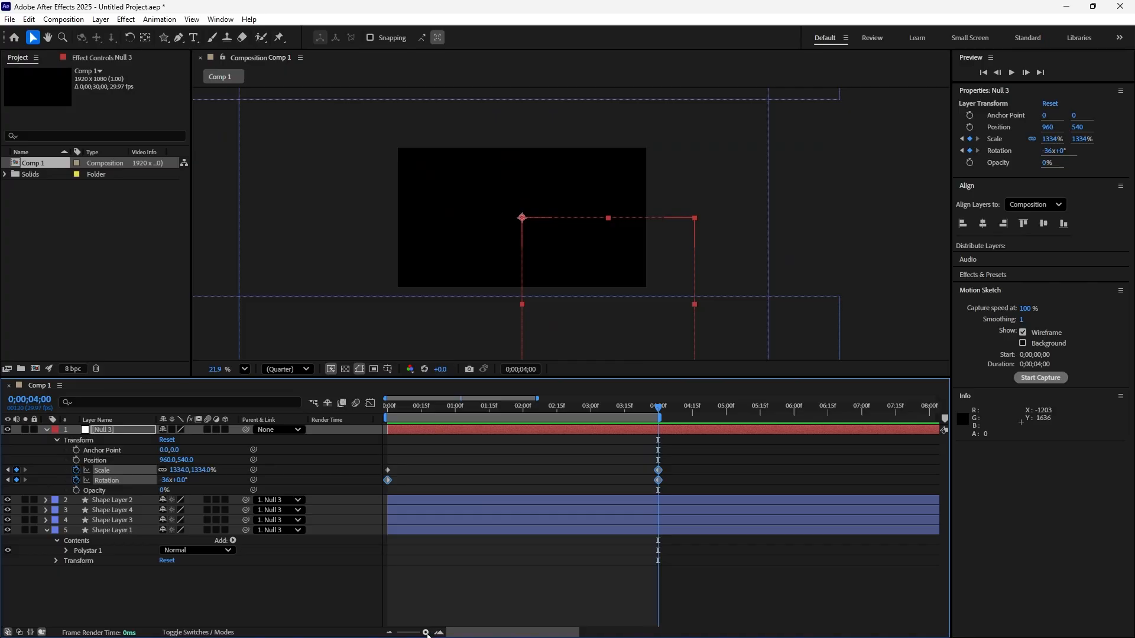
mouse_move(426, 633)
left_mouse_down()
mouse_move(454, 637)
mouse_move(405, 633)
left_mouse_up()
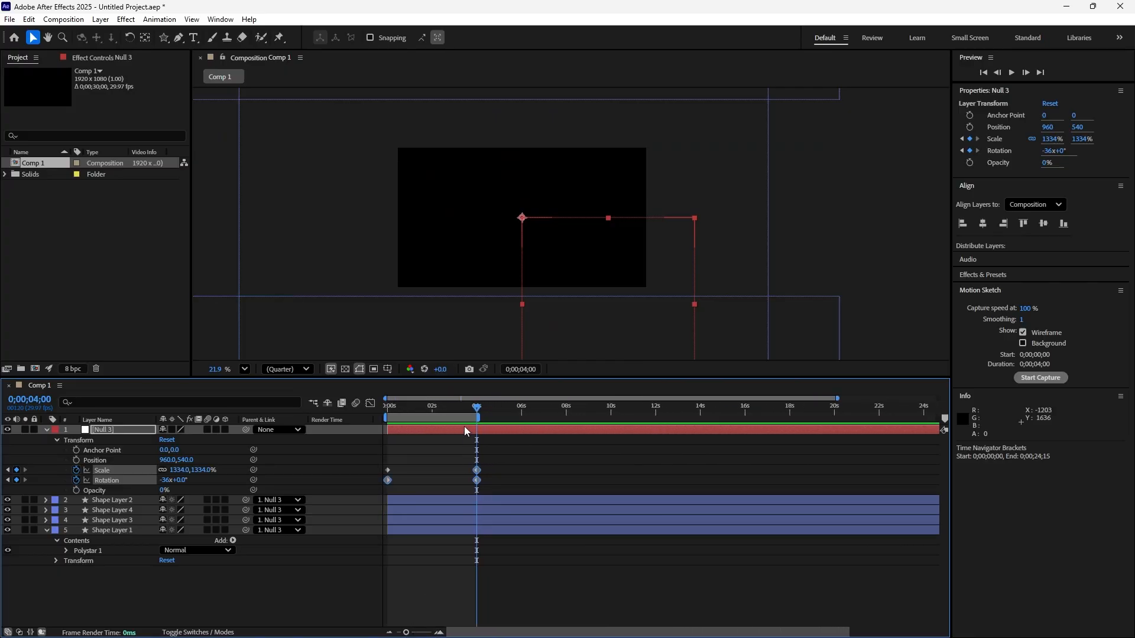
left_click(485, 444)
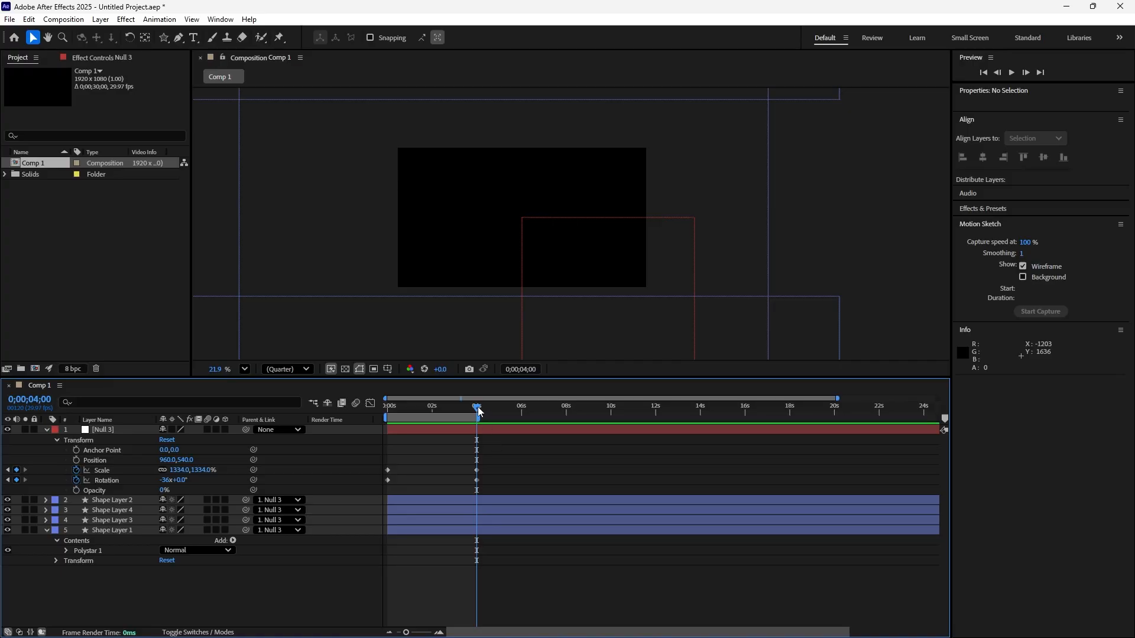
left_click_drag(478, 412, 387, 439)
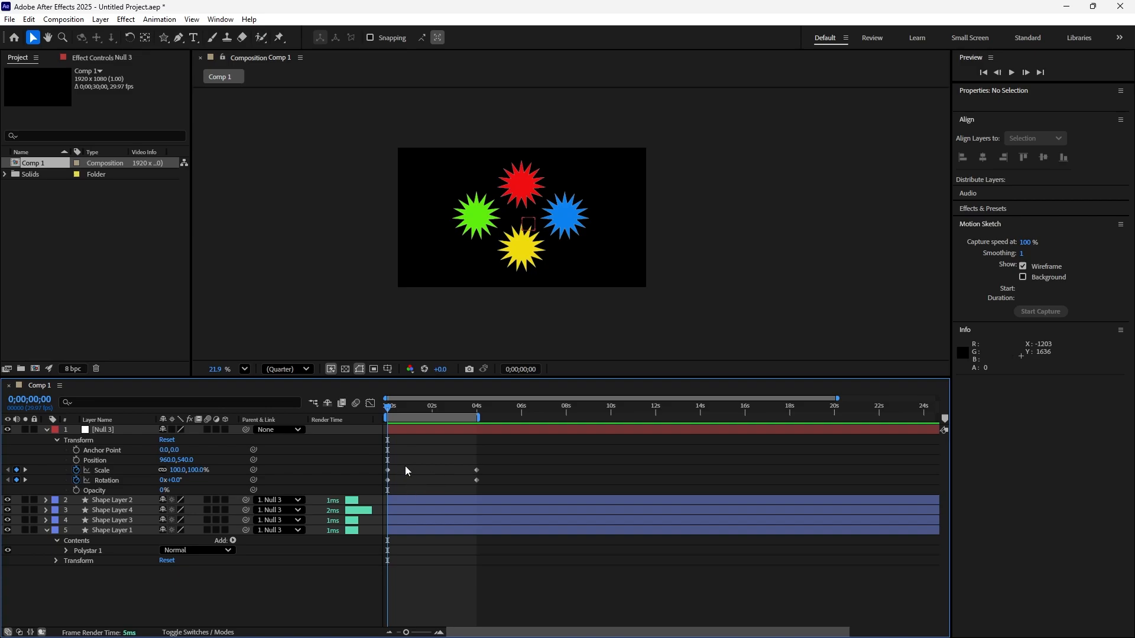
left_click_drag(402, 470, 385, 483)
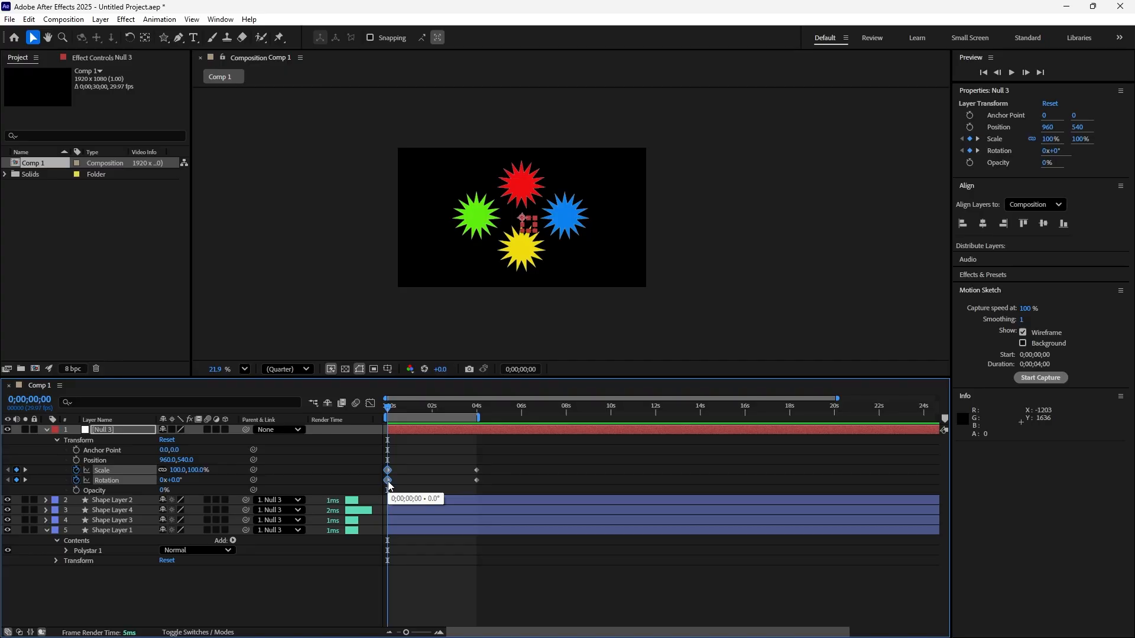
key("ctrl+c")
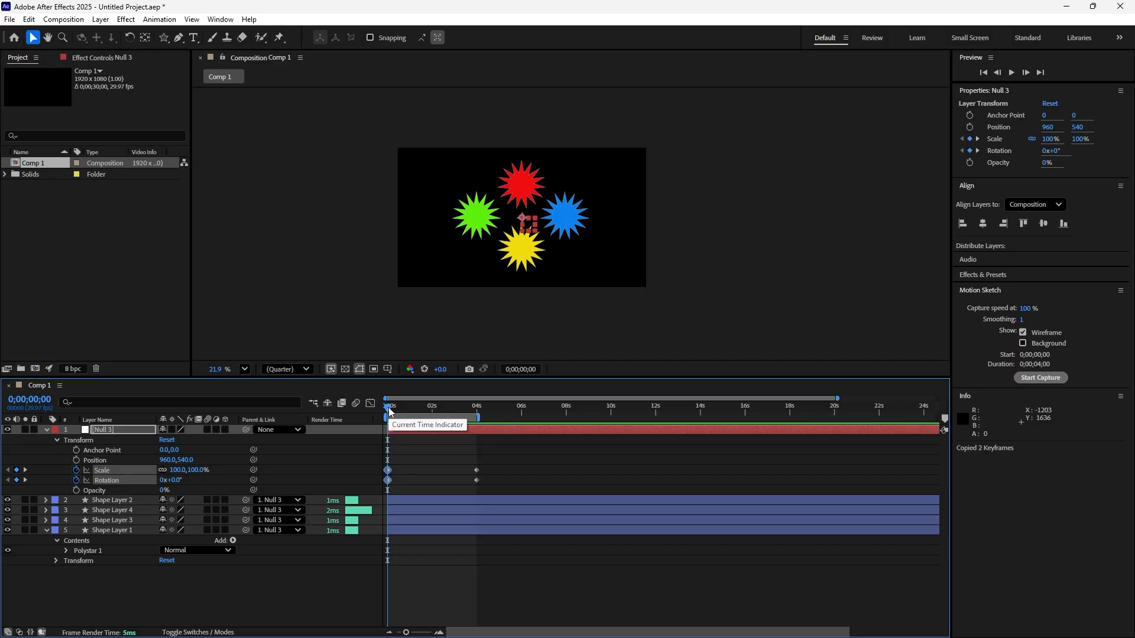
left_click_drag(389, 412, 567, 456)
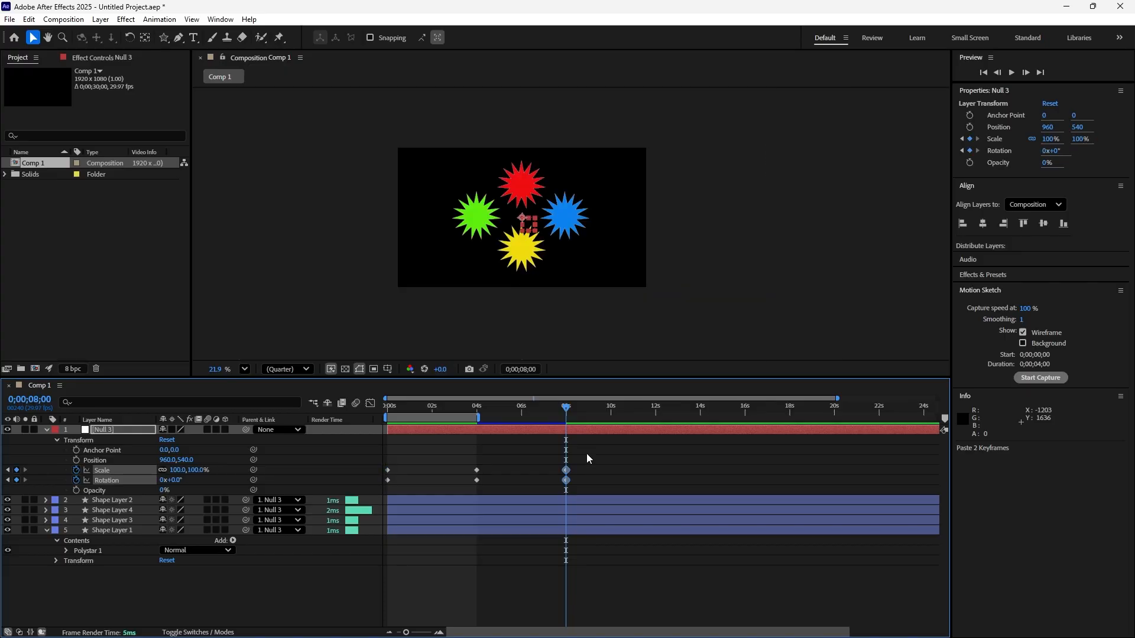
Extend the work area to end at 0;00;08;00 and preview the stars growing and shrinking back from the start.
left_click_drag(566, 408, 331, 445)
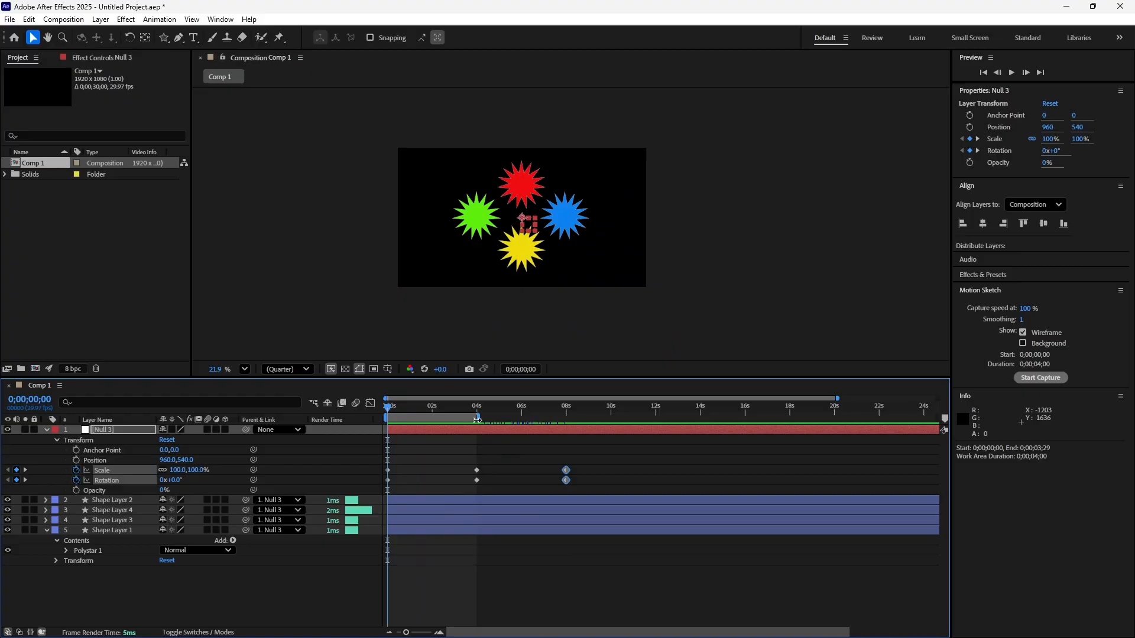
left_click_drag(477, 418, 562, 436)
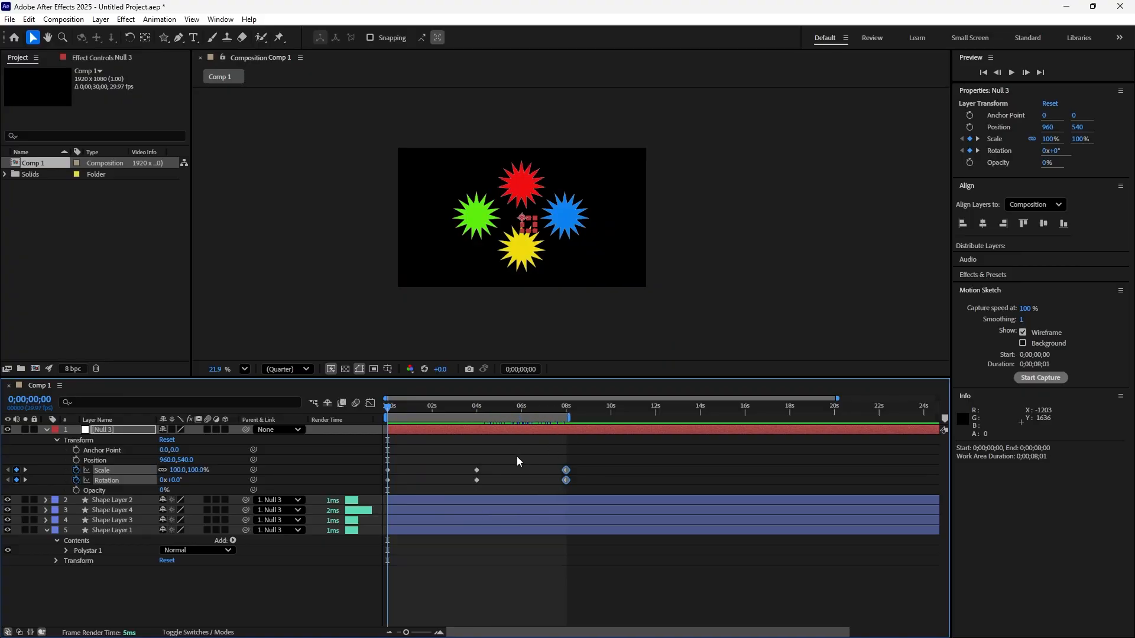
key("space")
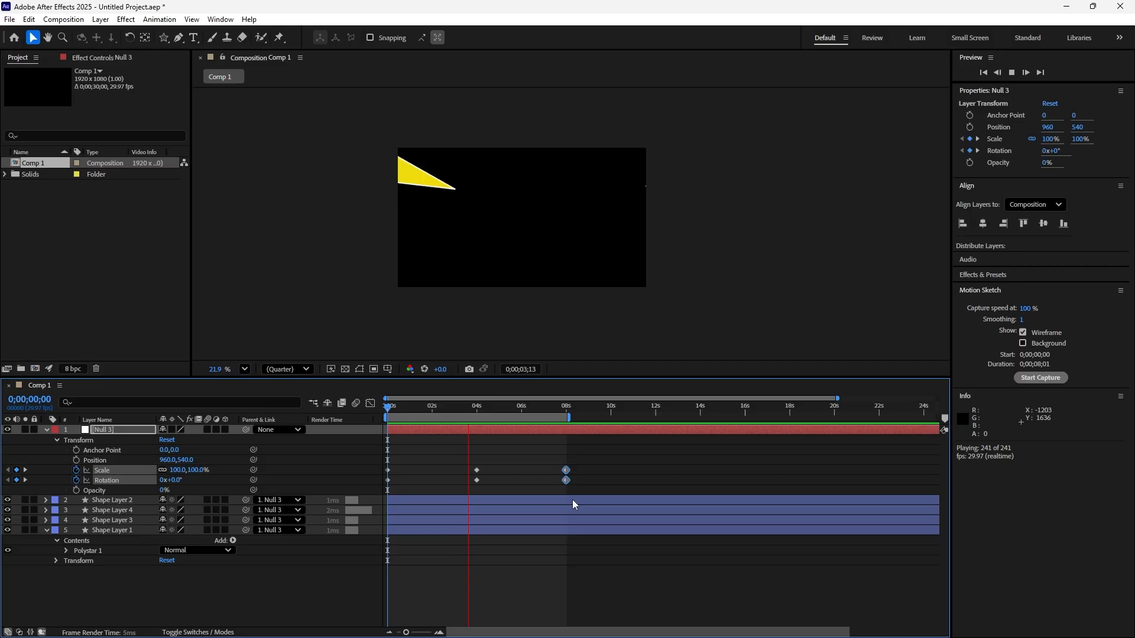
key("space")
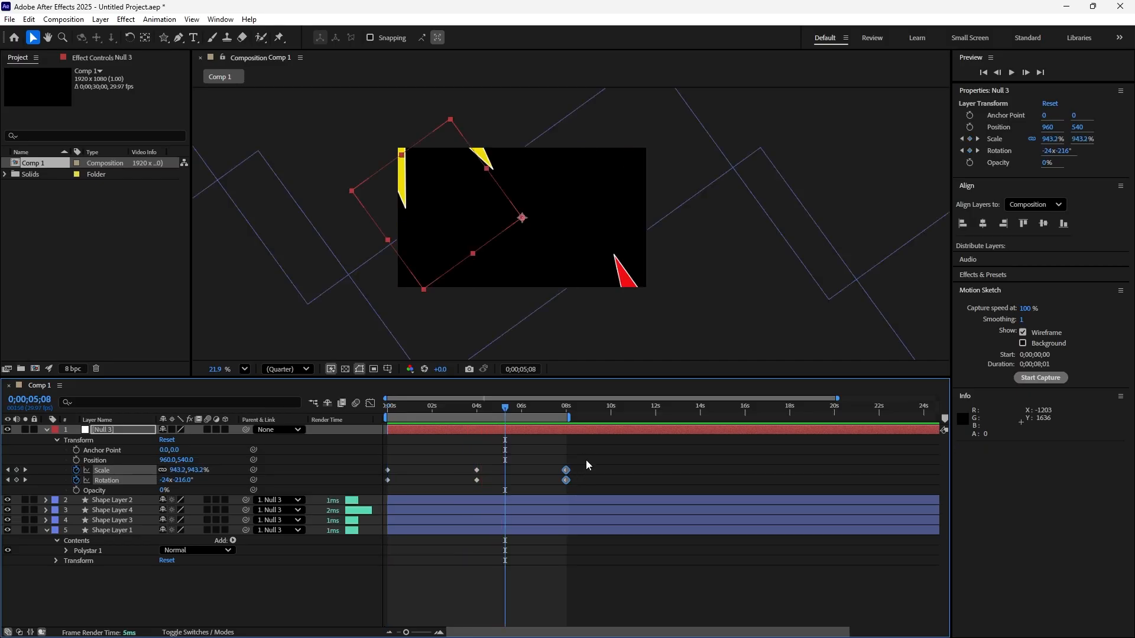
Apply Easy Ease to all of the null's Scale and Rotation keyframes and preview the smoothed animation.
left_click_drag(587, 460, 385, 494)
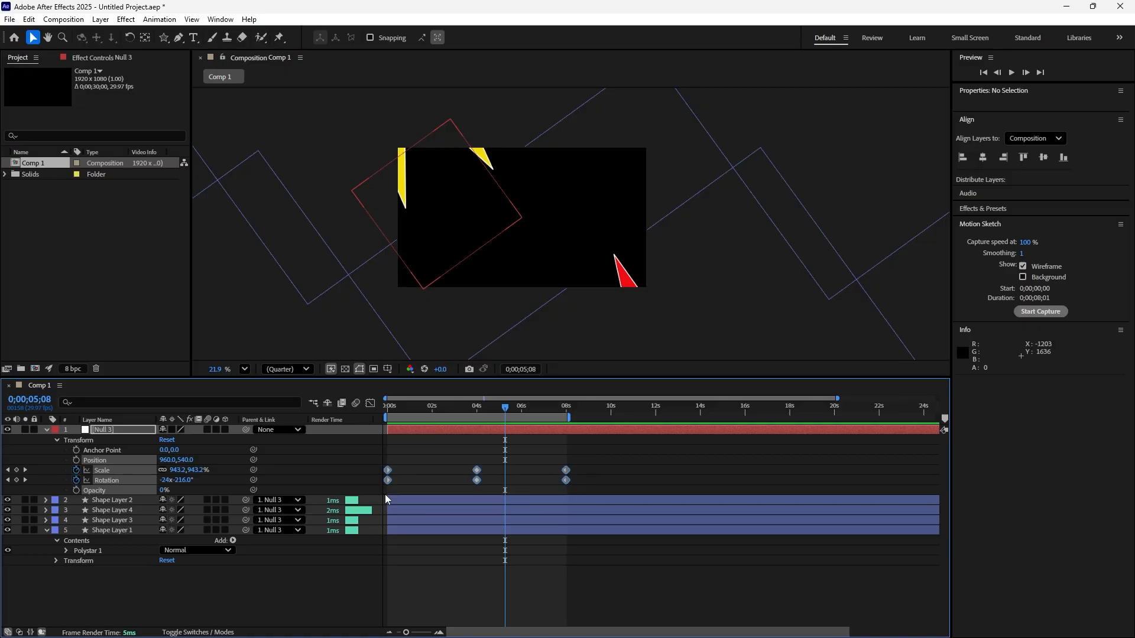
right_click(477, 481)
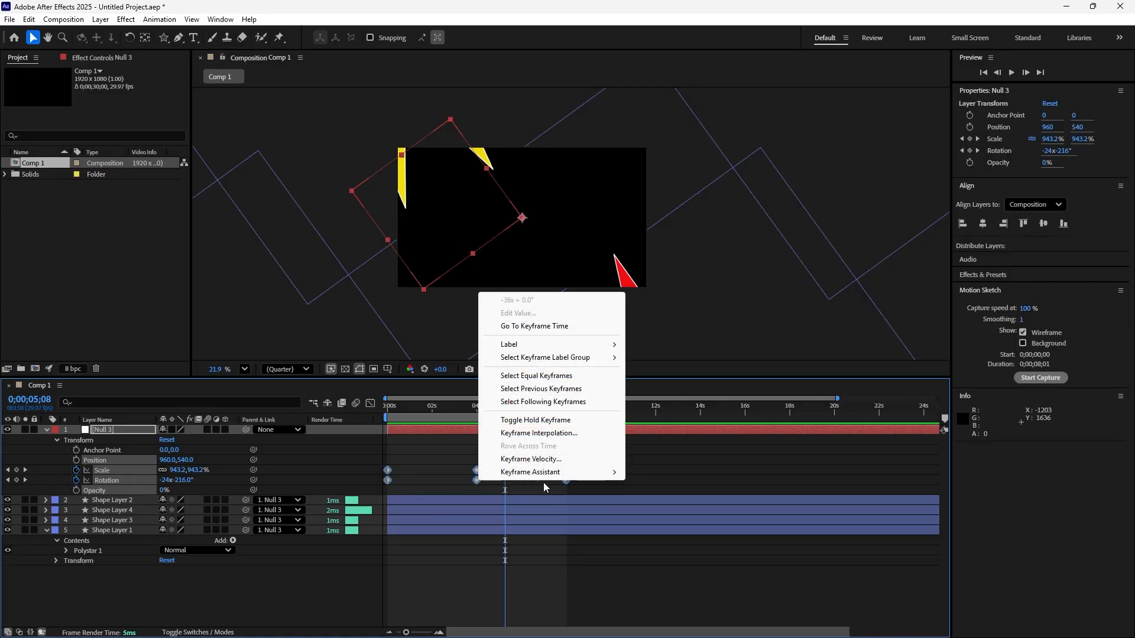
mouse_move(564, 476)
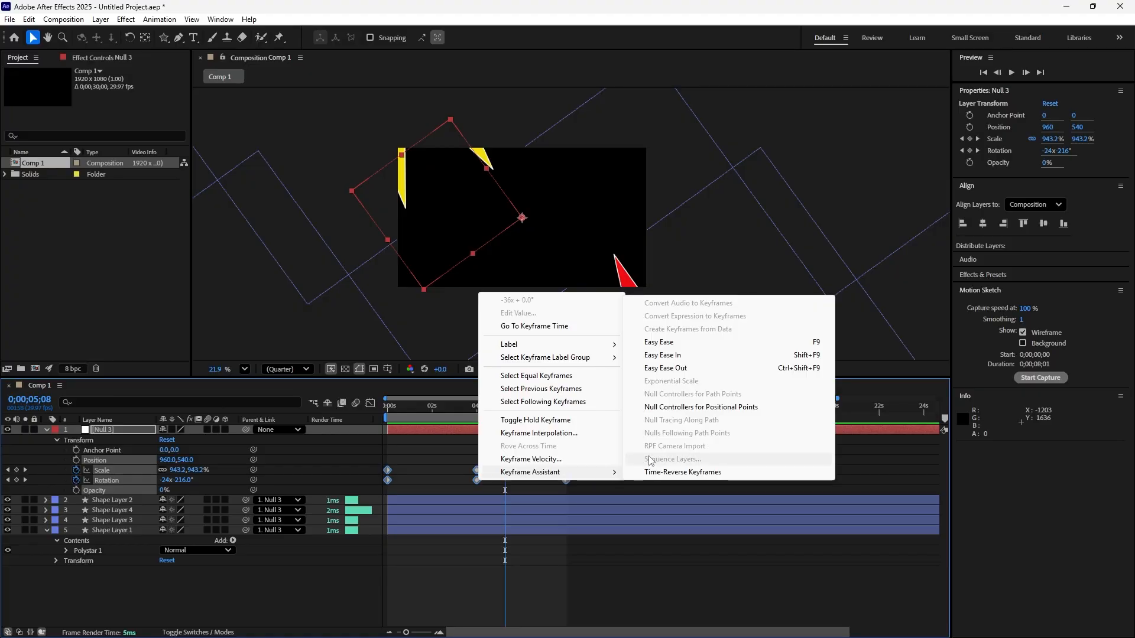
left_click(665, 344)
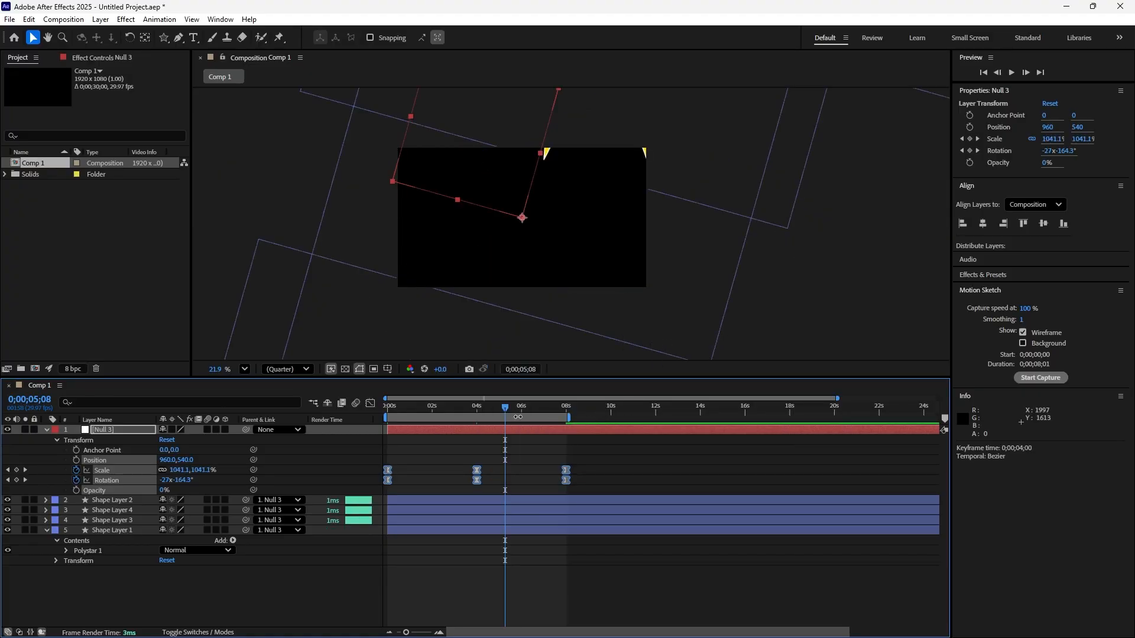
key("space")
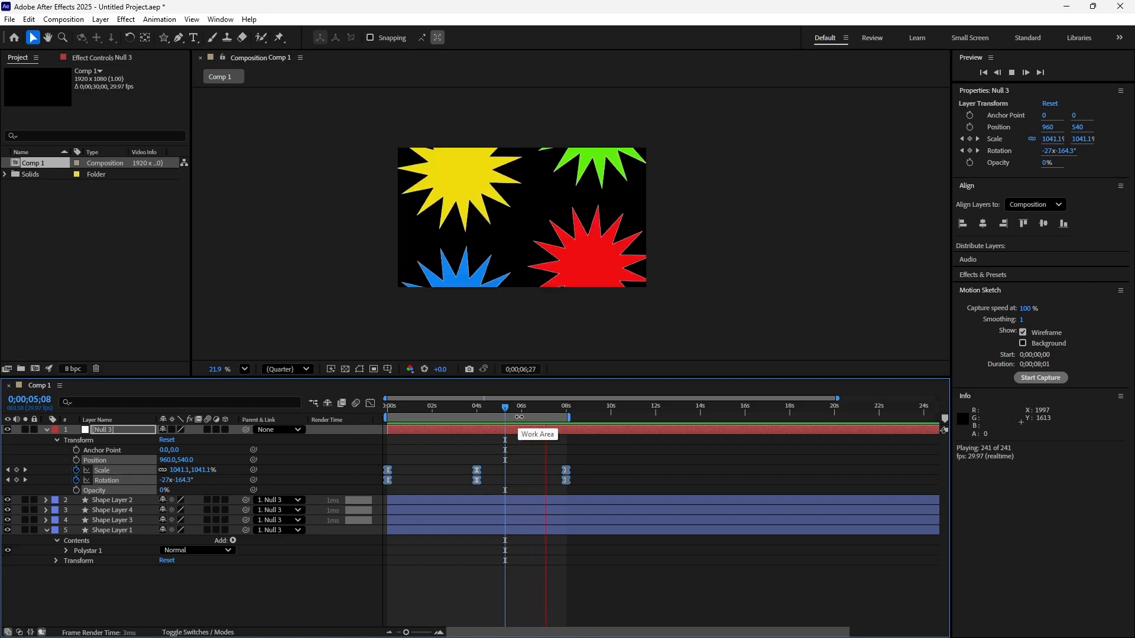